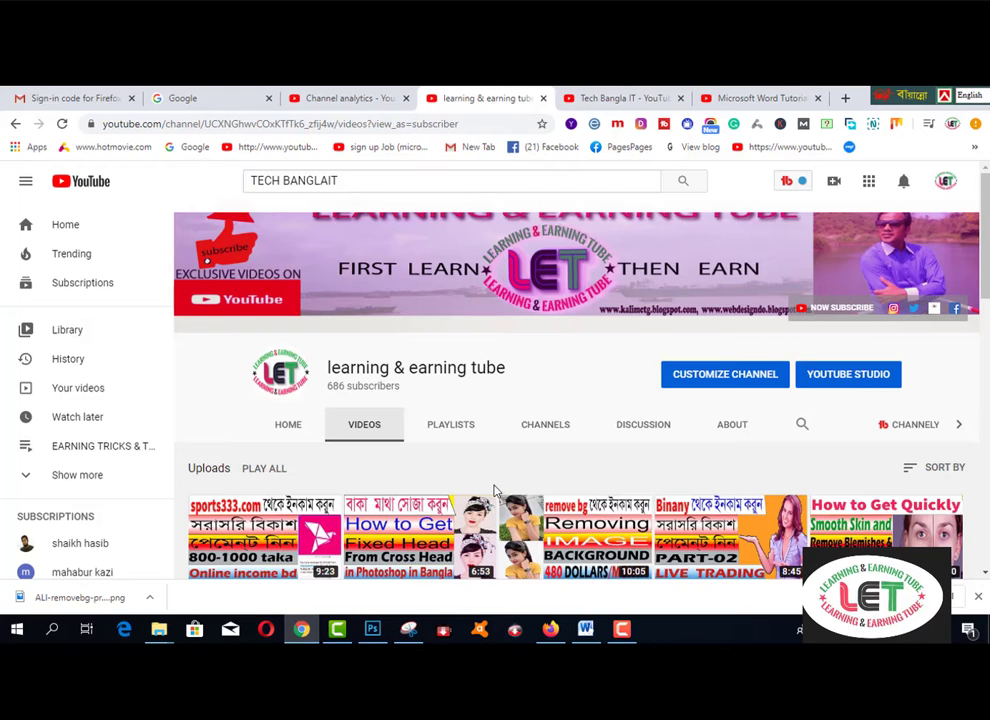
# Scroll through the channel page and open its Playlists page
pyautogui.scroll(-3, 505, 485)
pyautogui.scroll(-1, 507, 480)
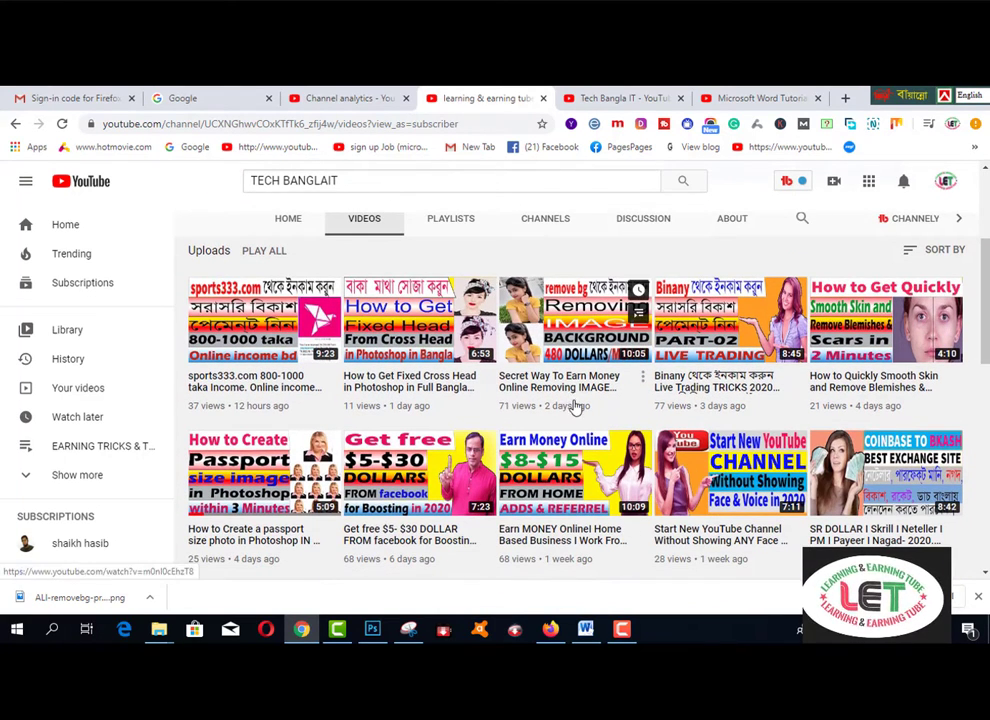
pyautogui.scroll(-1, 575, 405)
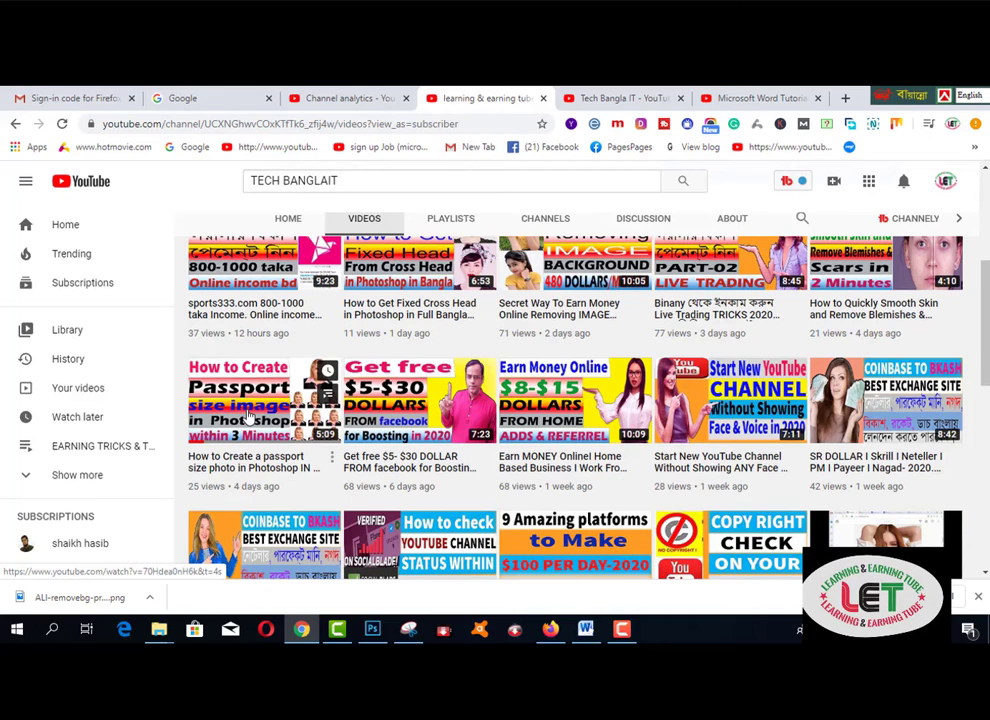
pyautogui.scroll(3, 372, 295)
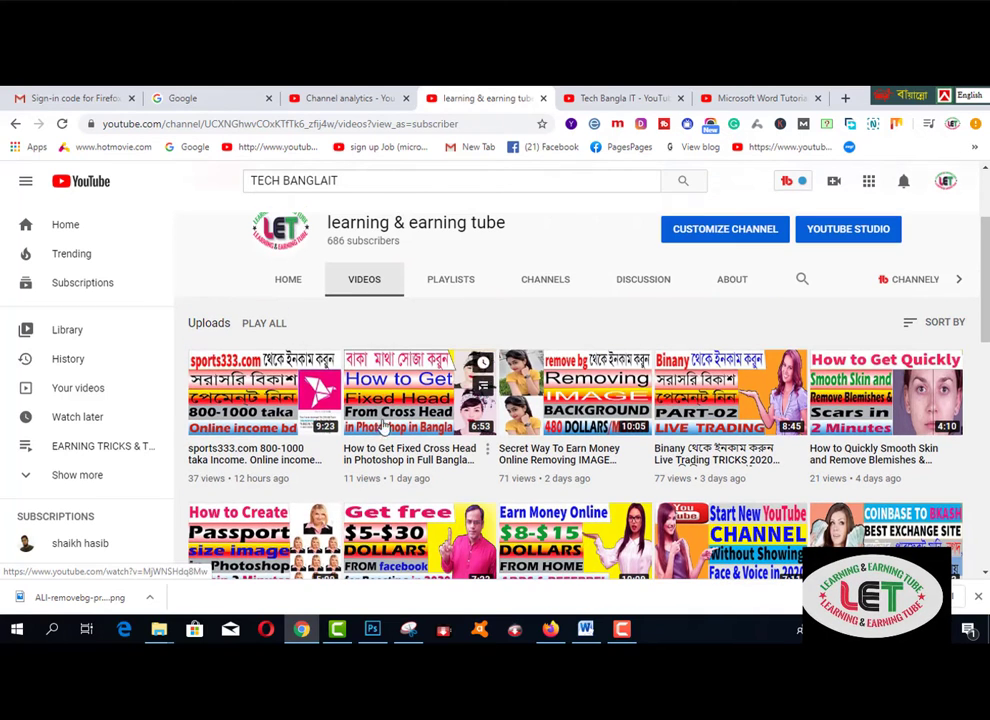
pyautogui.click(453, 284)
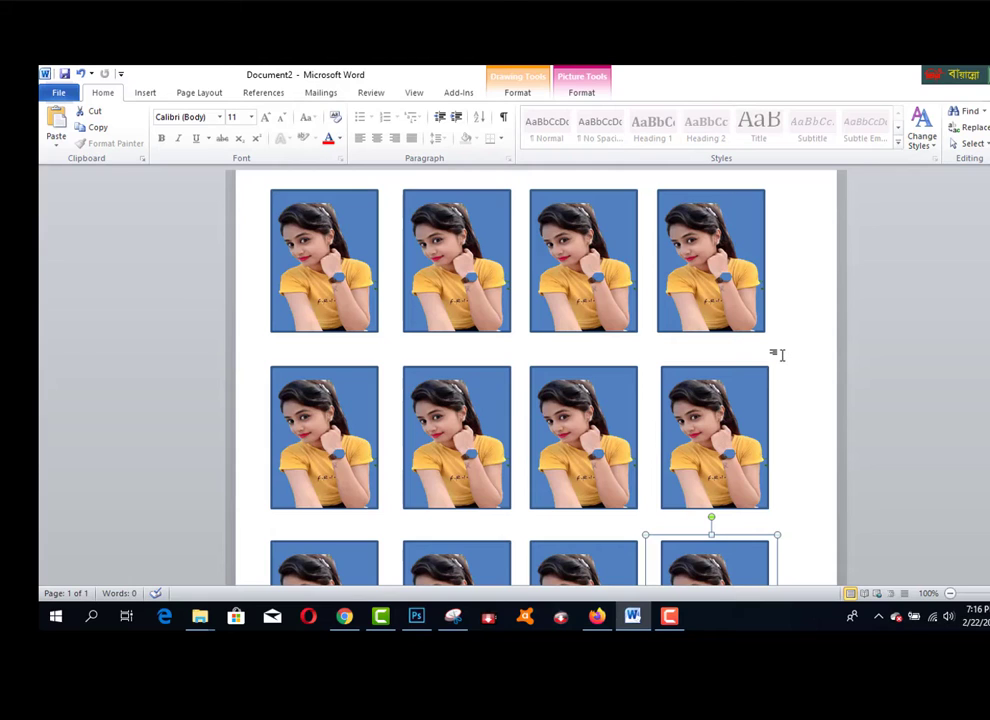
# Create a new blank Word document
pyautogui.click(61, 96)
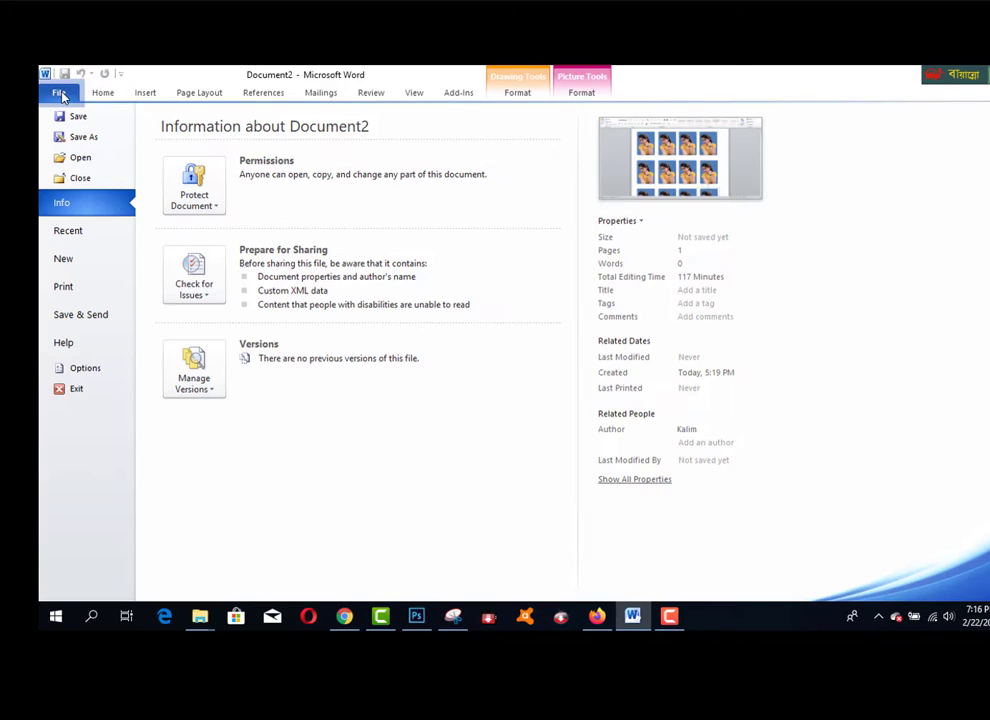
pyautogui.click(64, 260)
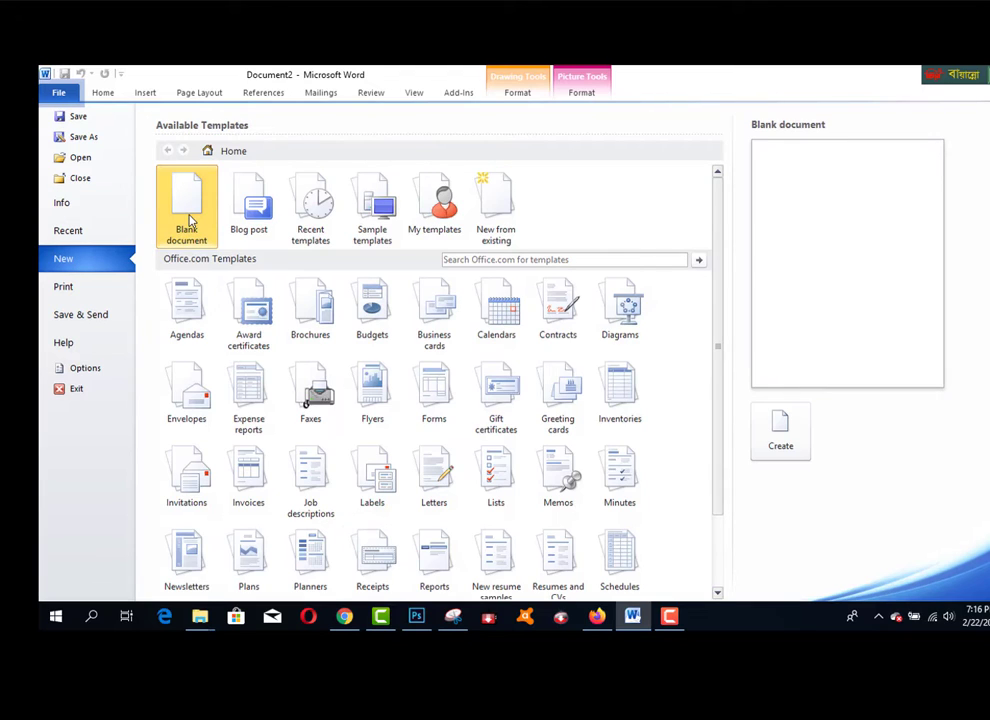
pyautogui.click(780, 432)
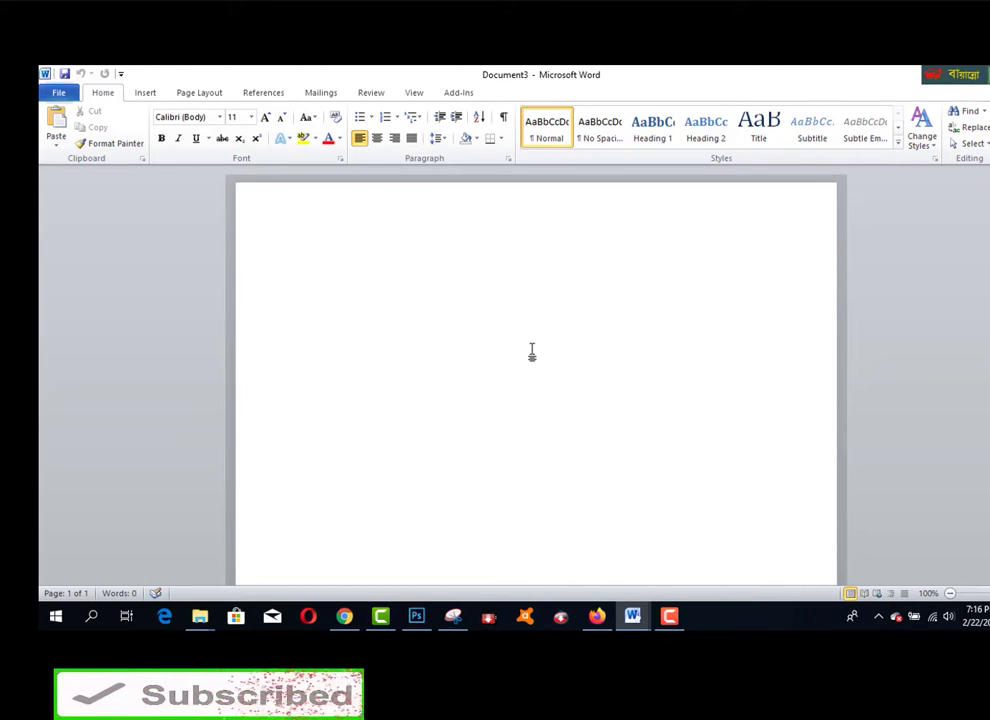
# Insert the Capture photo from the FEMALE PIC folder into the document
pyautogui.click(145, 93)
pyautogui.click(188, 140)
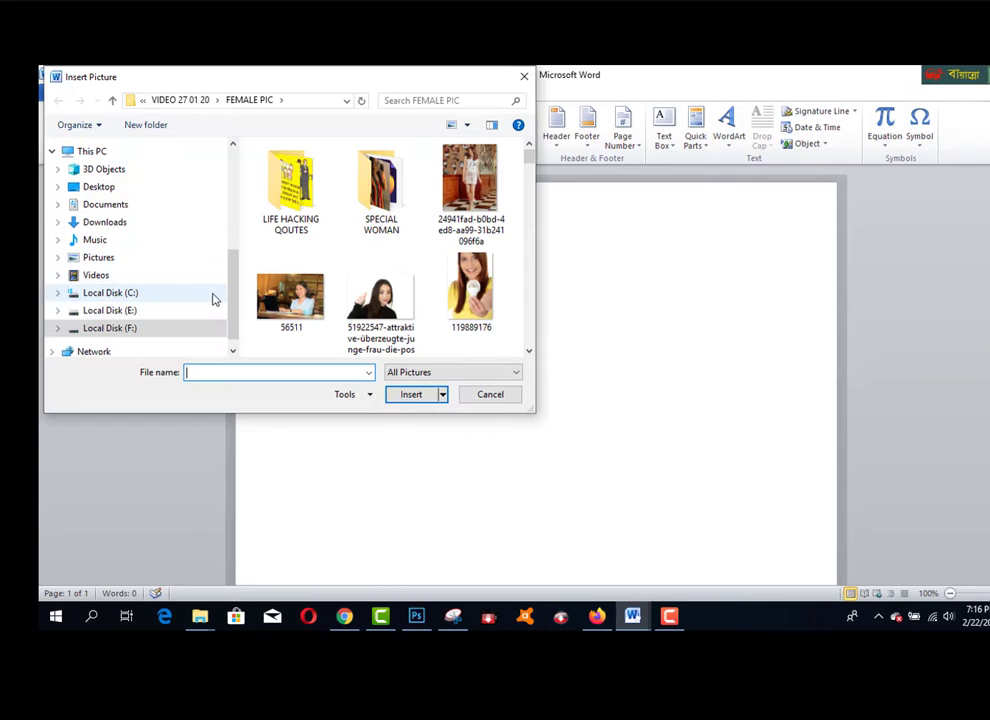
pyautogui.scroll(-3, 530, 170)
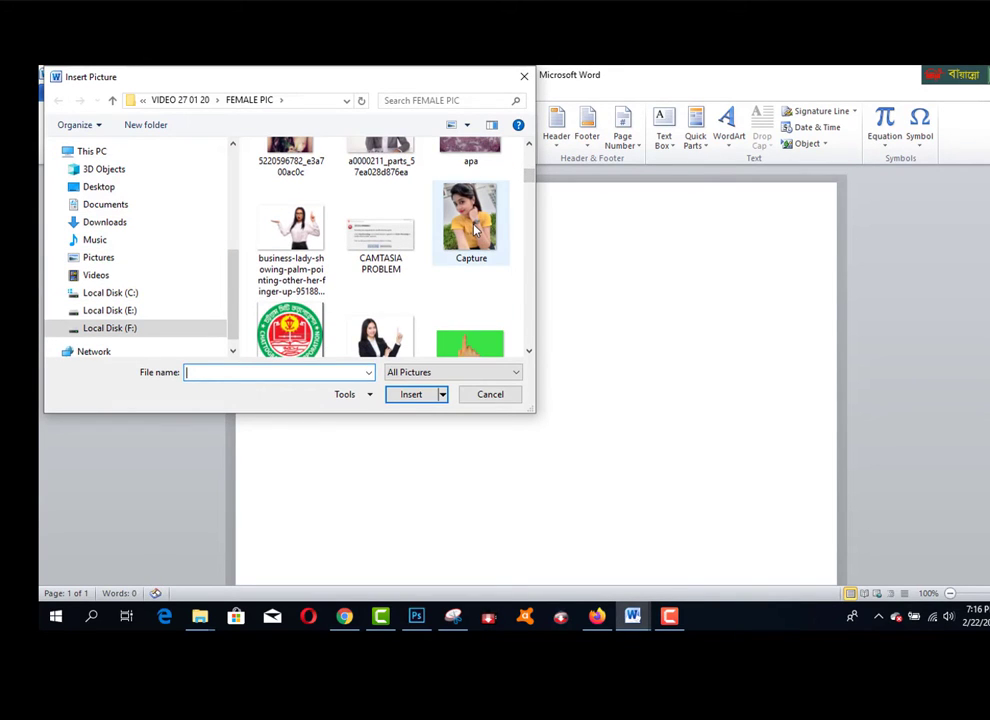
pyautogui.click(483, 220)
pyautogui.click(410, 396)
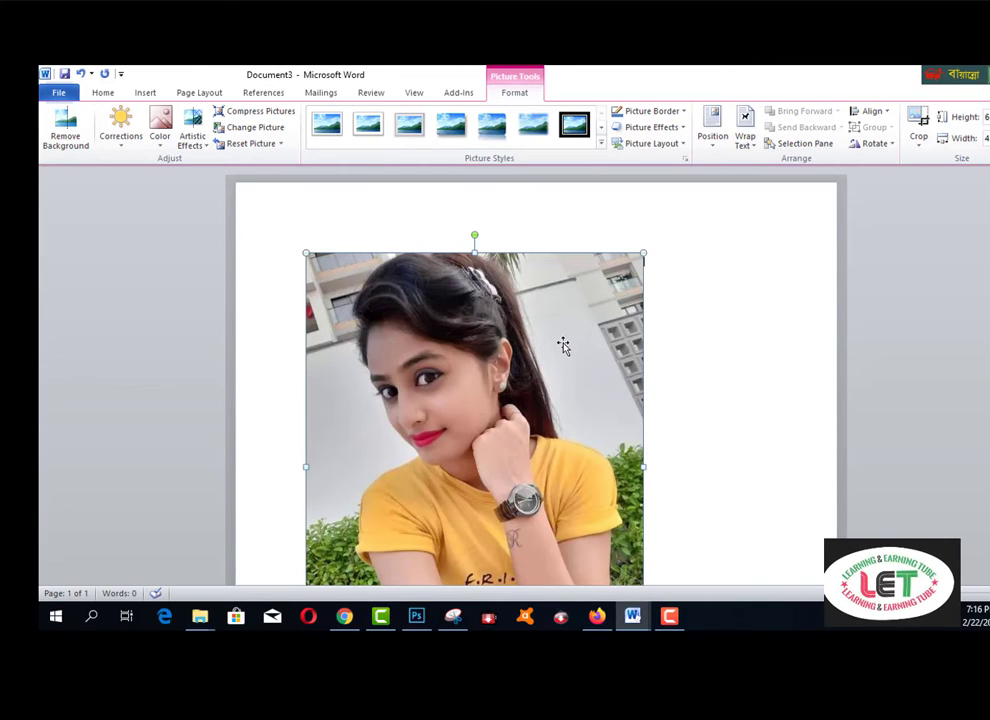
# Set the Capture photo to Behind Text wrapping and drag it up and left
pyautogui.rightClick(595, 300)
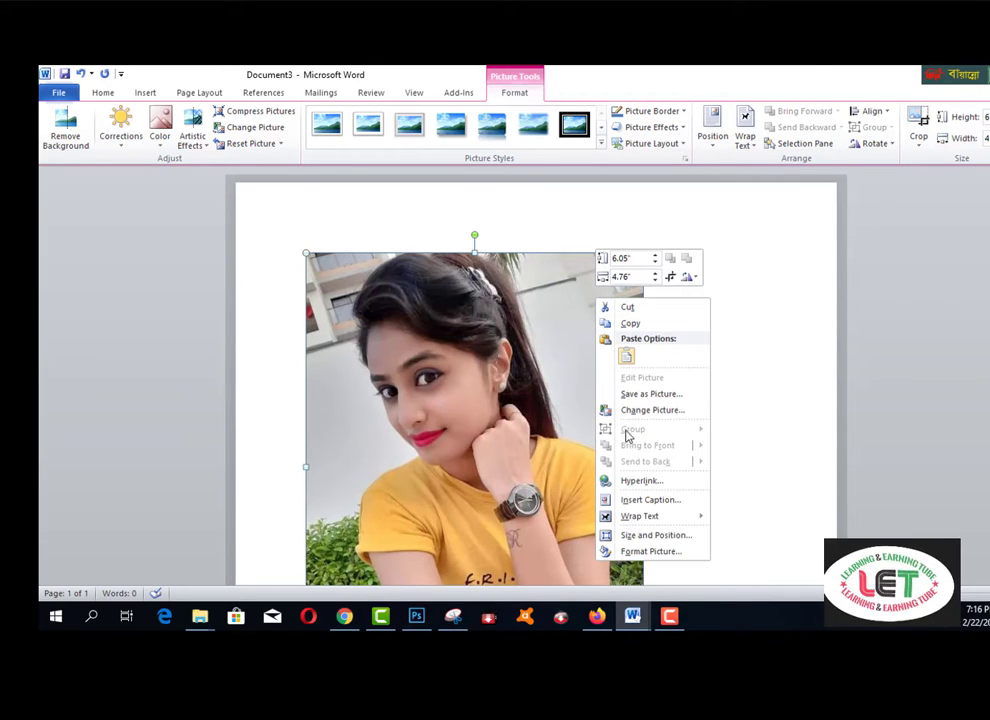
pyautogui.moveTo(636, 518)
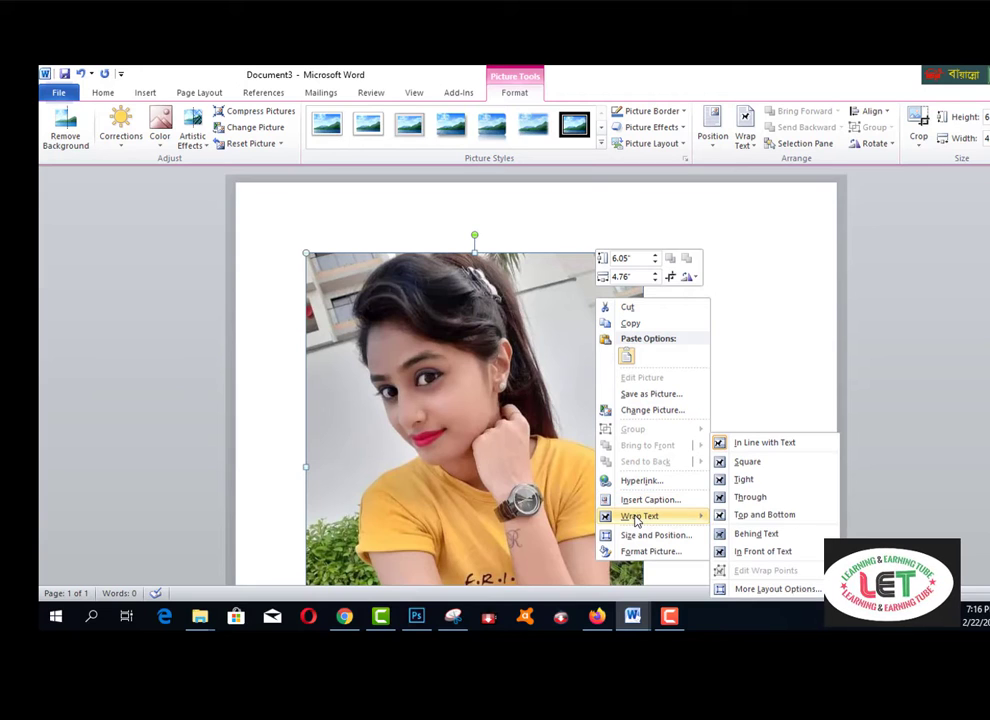
pyautogui.click(748, 537)
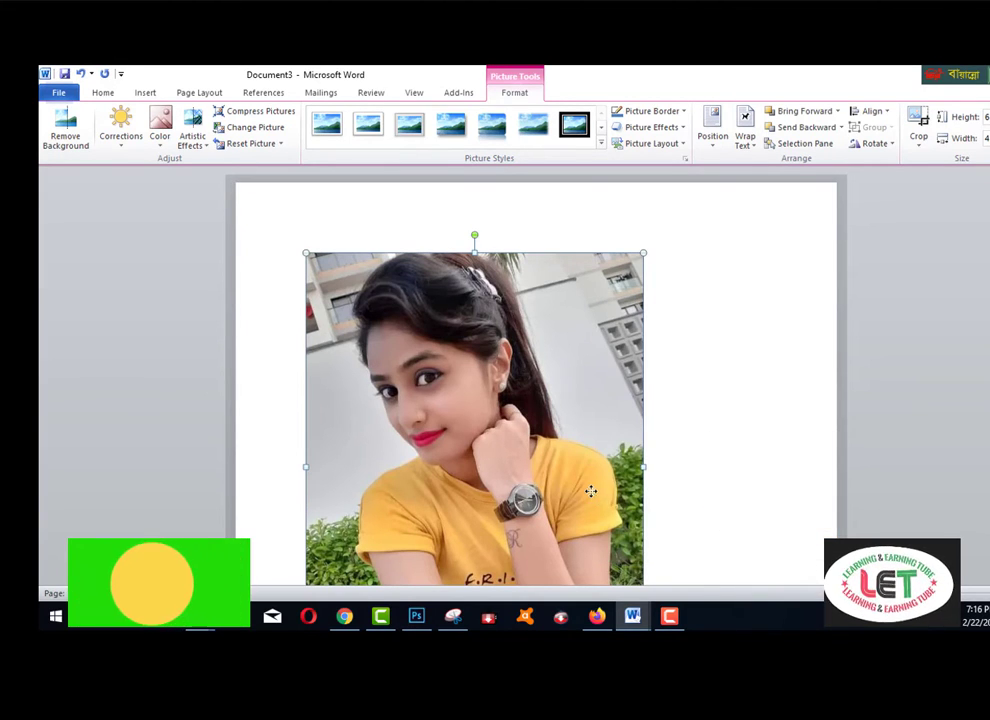
pyautogui.moveTo(590, 490); pyautogui.dragTo(566, 453)
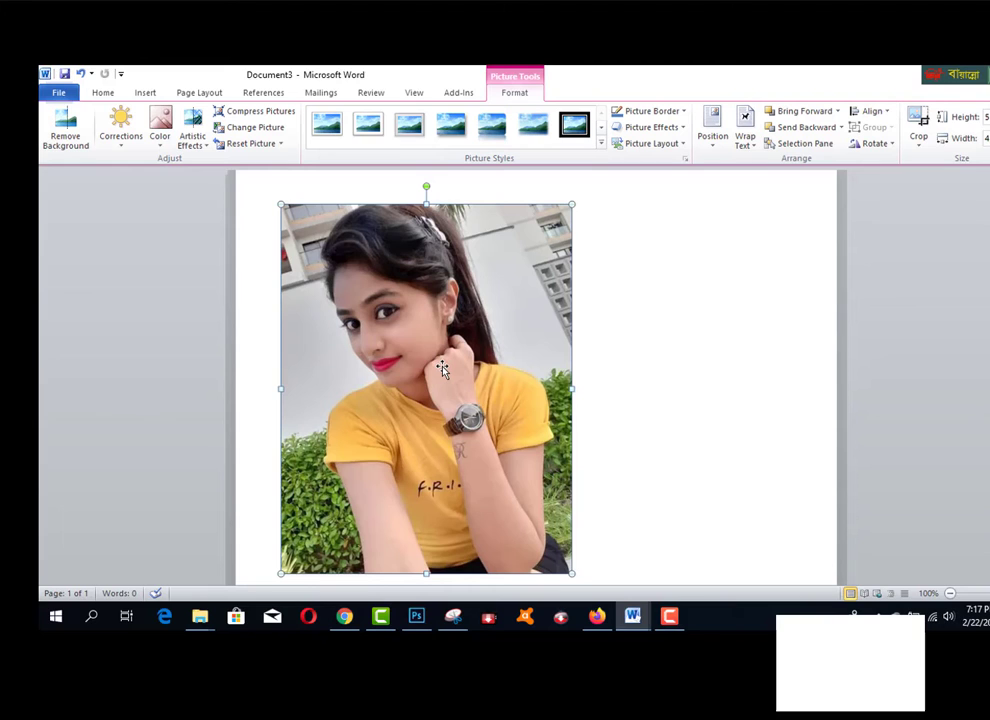
# Remove the portrait's outdoor background, marking the whole figure to keep, and keep the changes
pyautogui.click(70, 148)
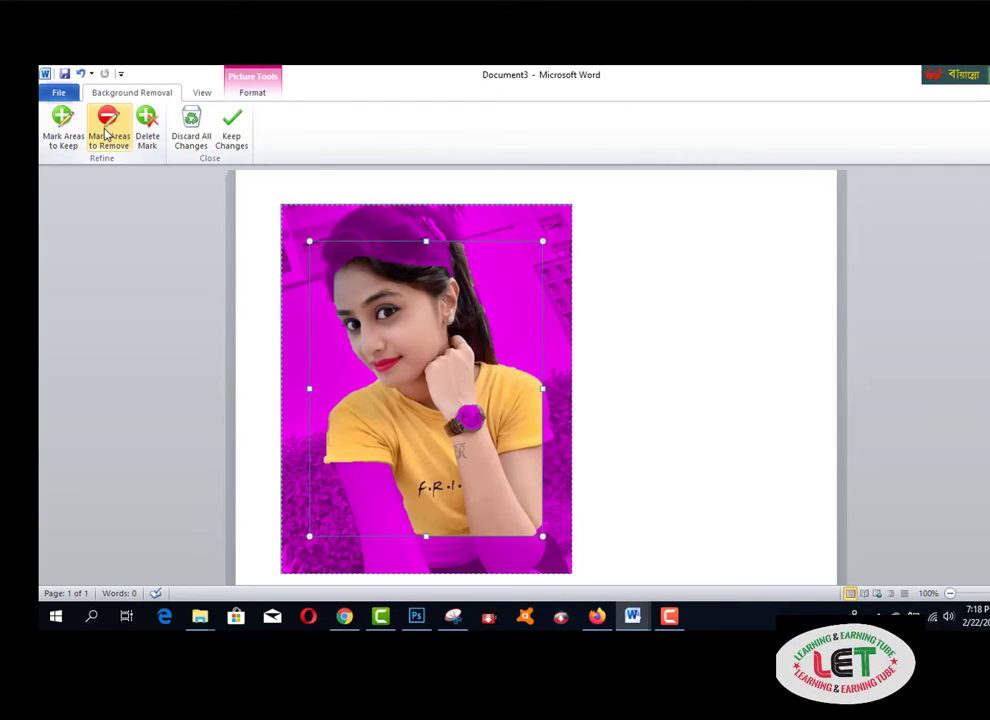
pyautogui.click(58, 127)
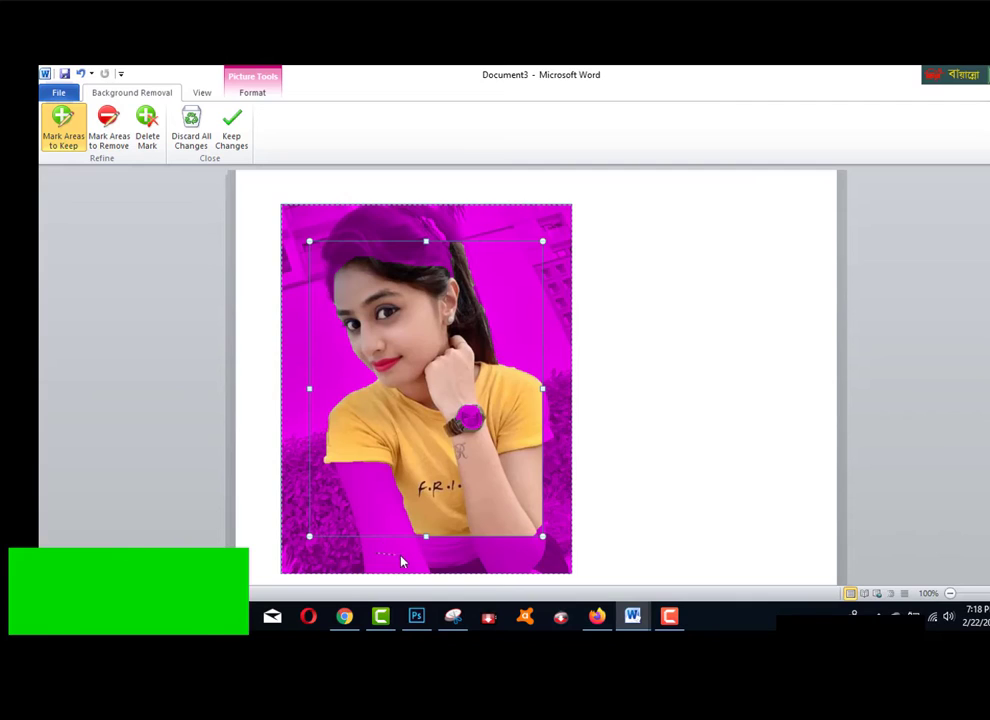
pyautogui.moveTo(401, 562); pyautogui.dragTo(515, 569)
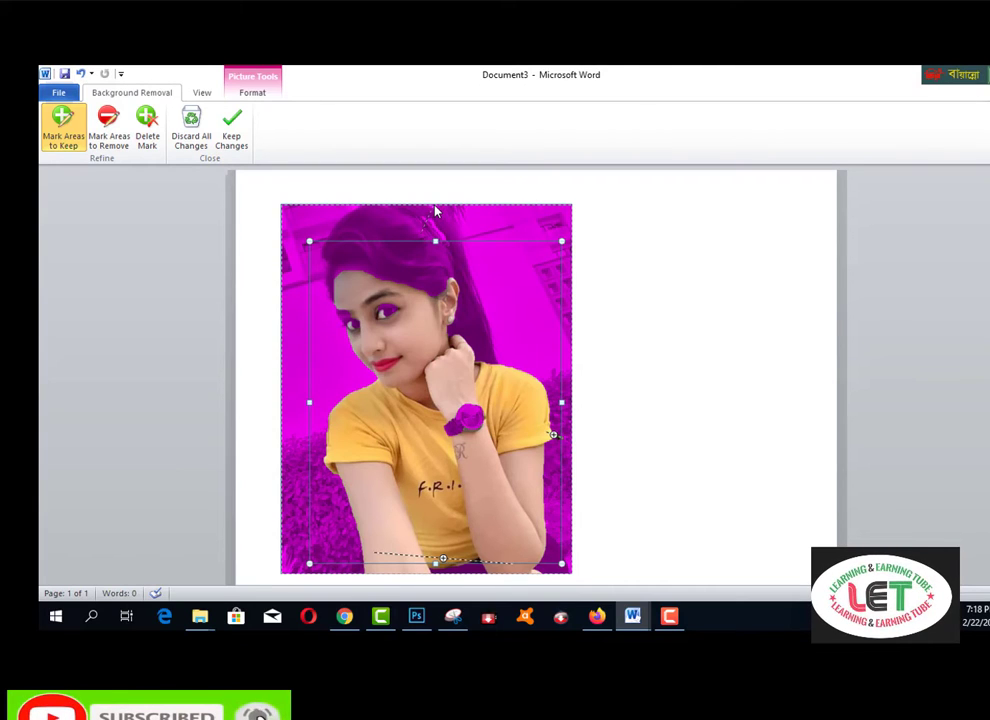
pyautogui.moveTo(435, 212); pyautogui.dragTo(436, 204)
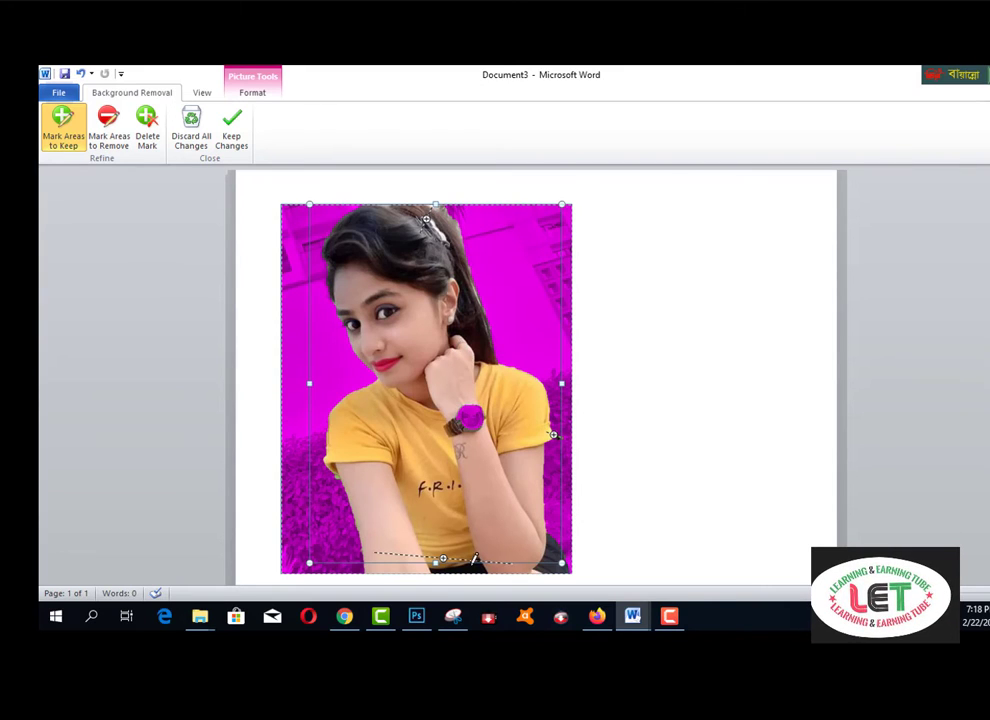
pyautogui.moveTo(436, 566); pyautogui.dragTo(436, 570)
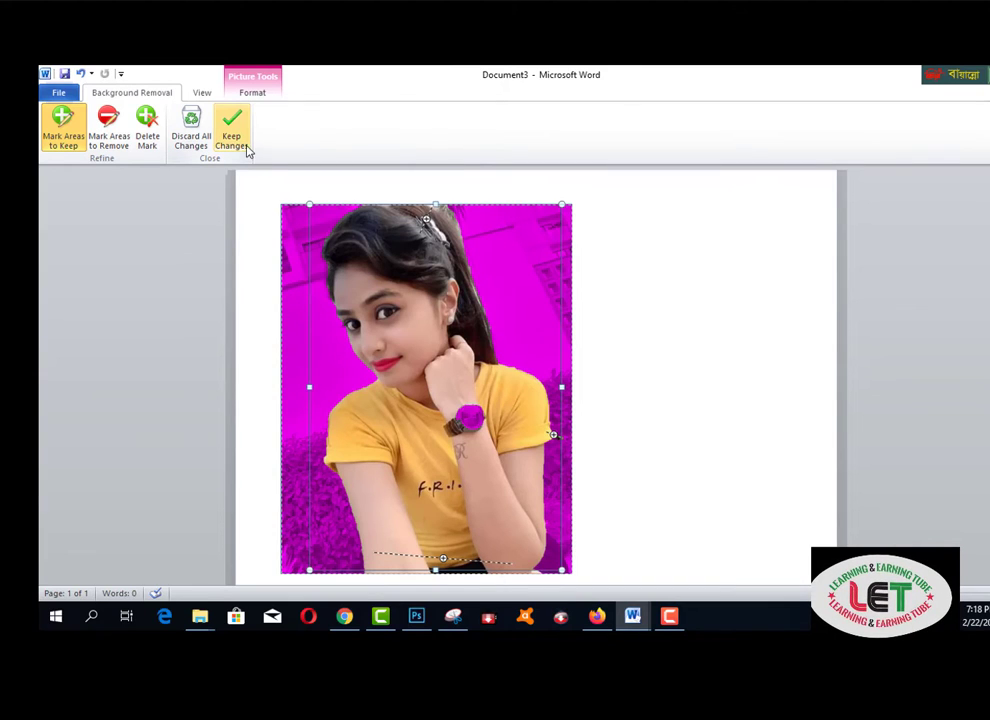
pyautogui.click(561, 390)
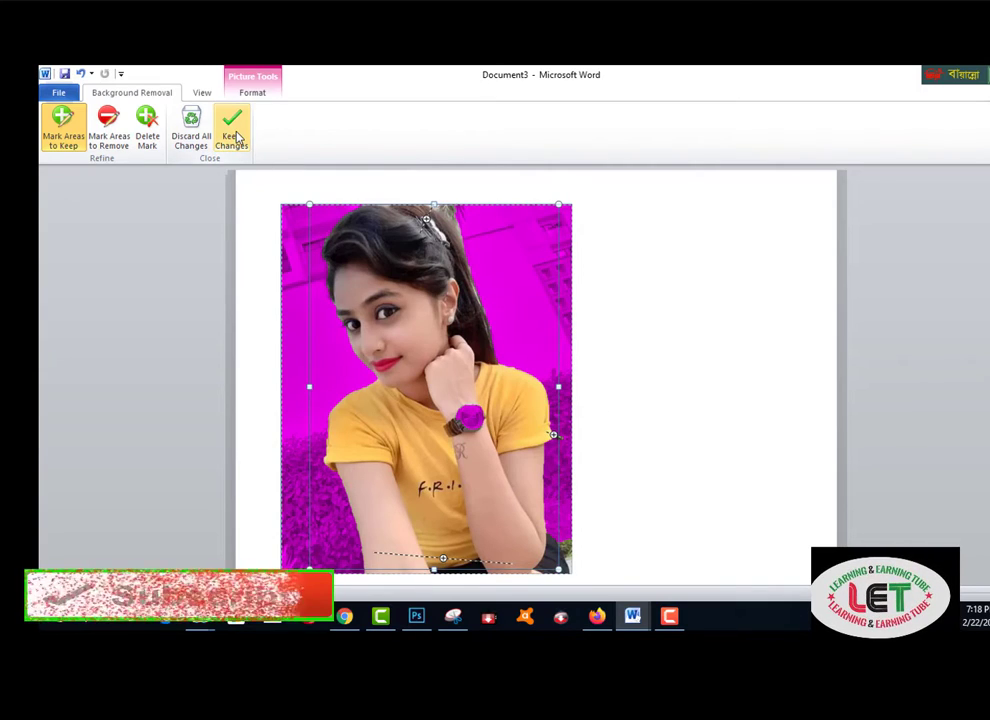
pyautogui.click(236, 138)
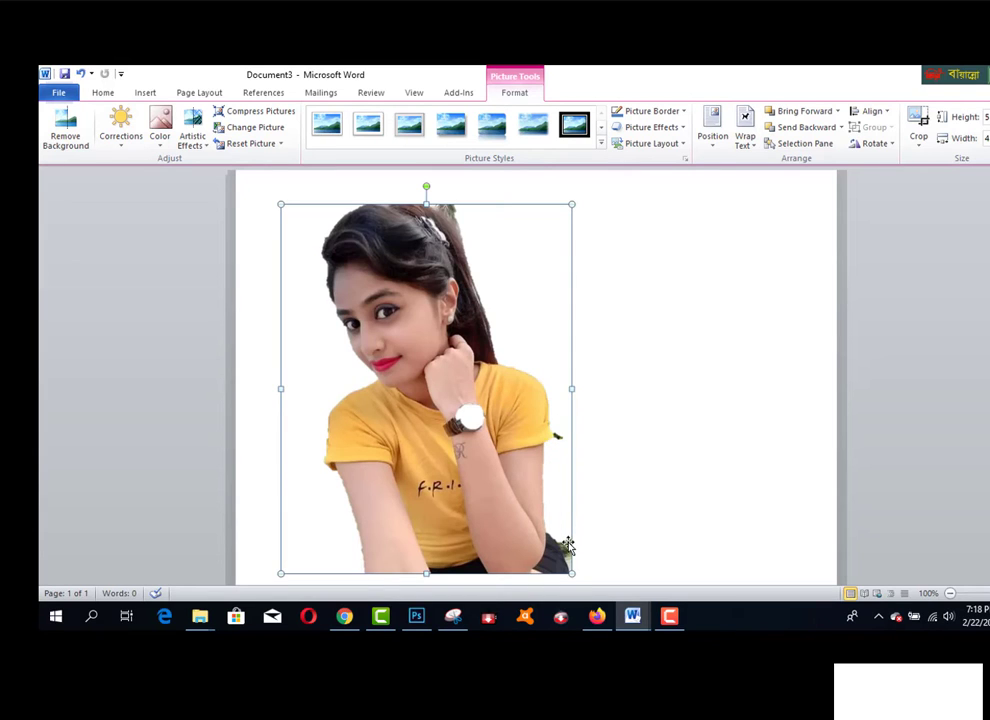
# Reapply the background removal and briefly enter and exit crop mode
pyautogui.click(65, 127)
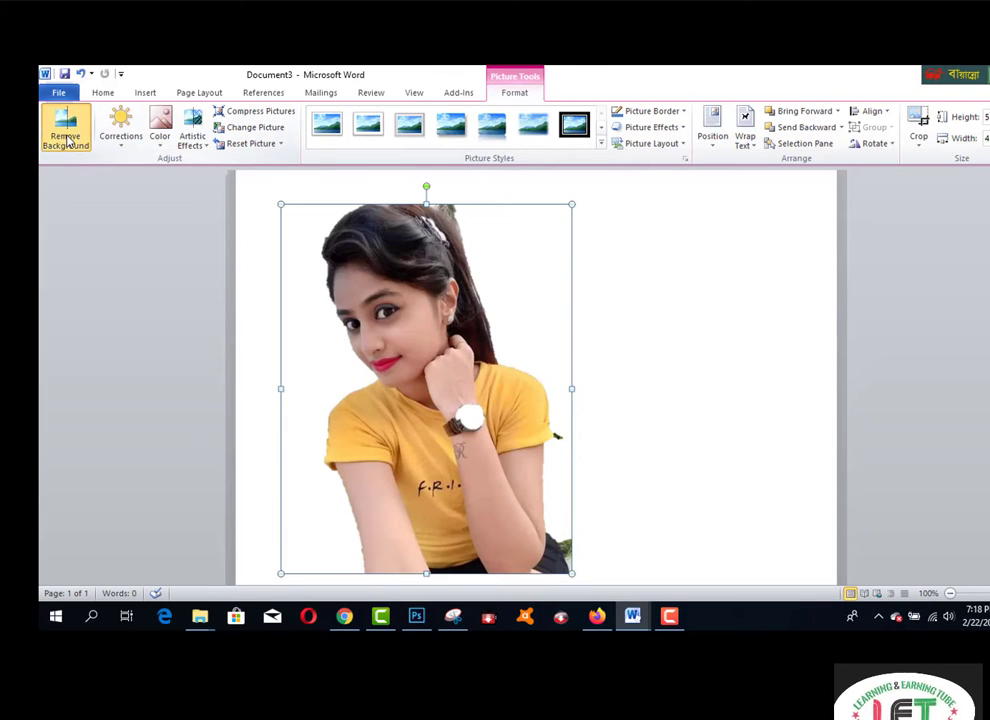
pyautogui.click(234, 138)
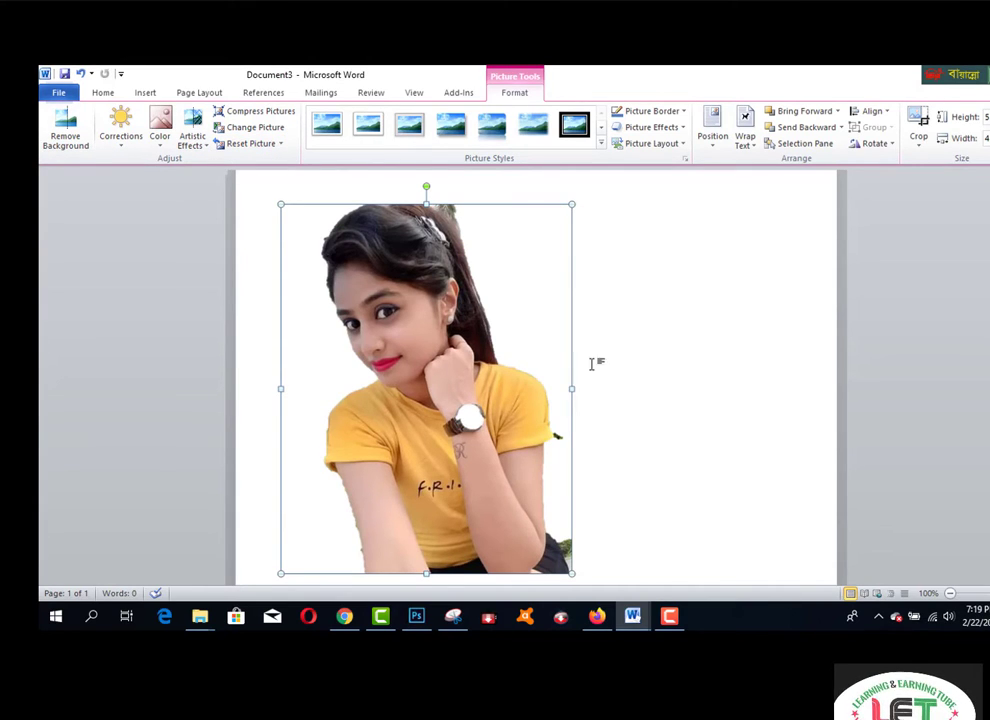
pyautogui.click(919, 150)
pyautogui.click(935, 160)
pyautogui.press('Escape')
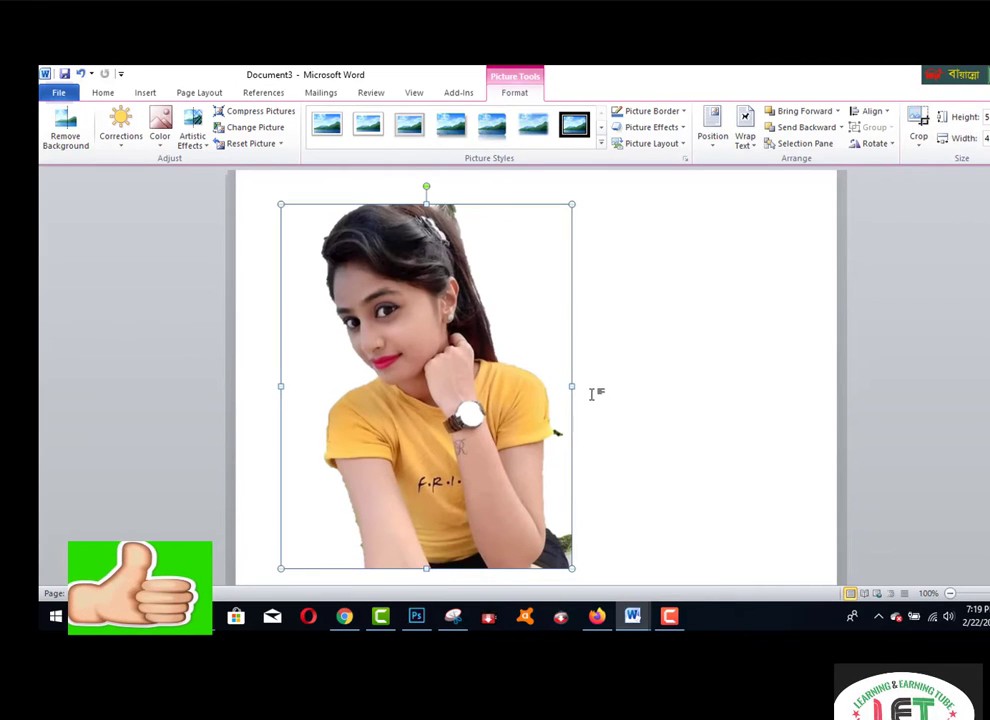
# Narrow and shrink the portrait, placing it higher on the right side of the page
pyautogui.moveTo(570, 388); pyautogui.dragTo(560, 386)
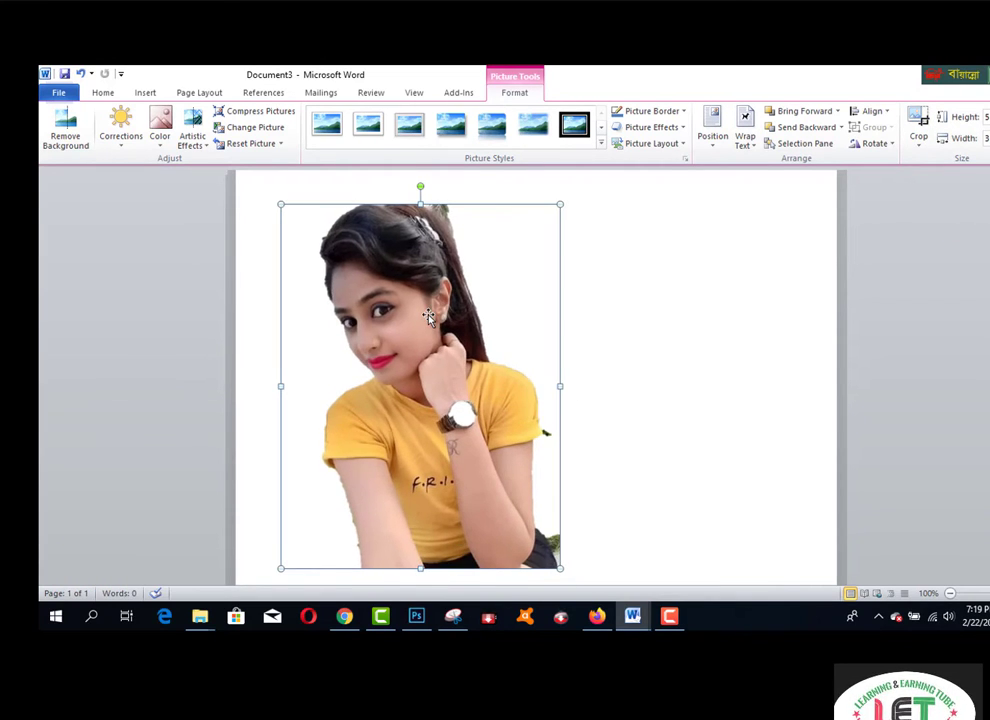
pyautogui.moveTo(428, 317); pyautogui.dragTo(663, 354)
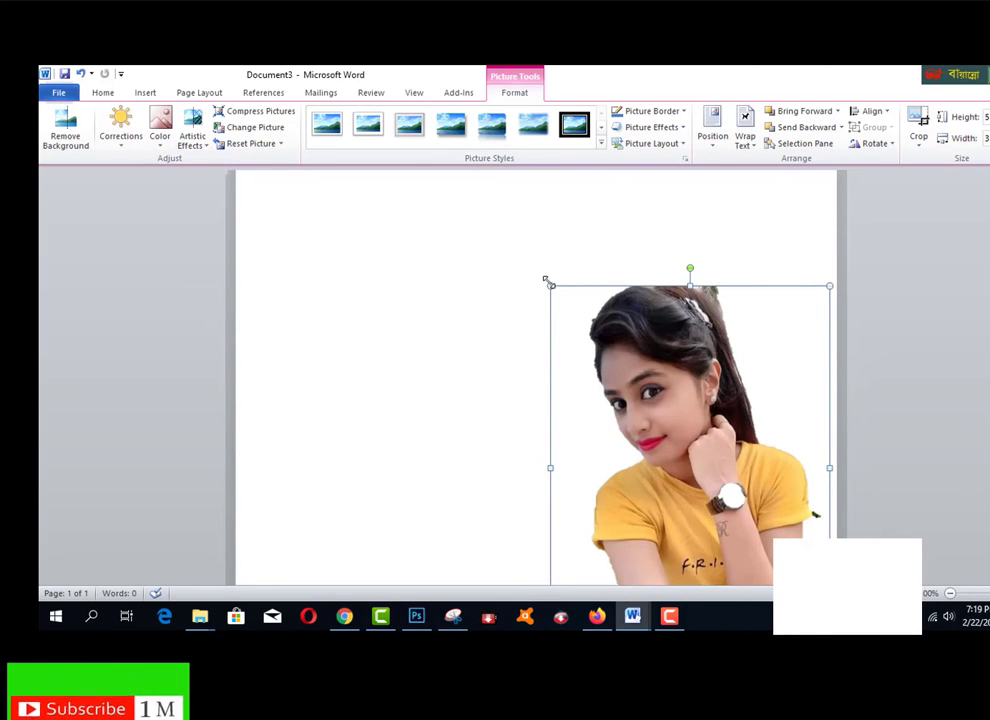
pyautogui.moveTo(546, 281); pyautogui.dragTo(620, 377)
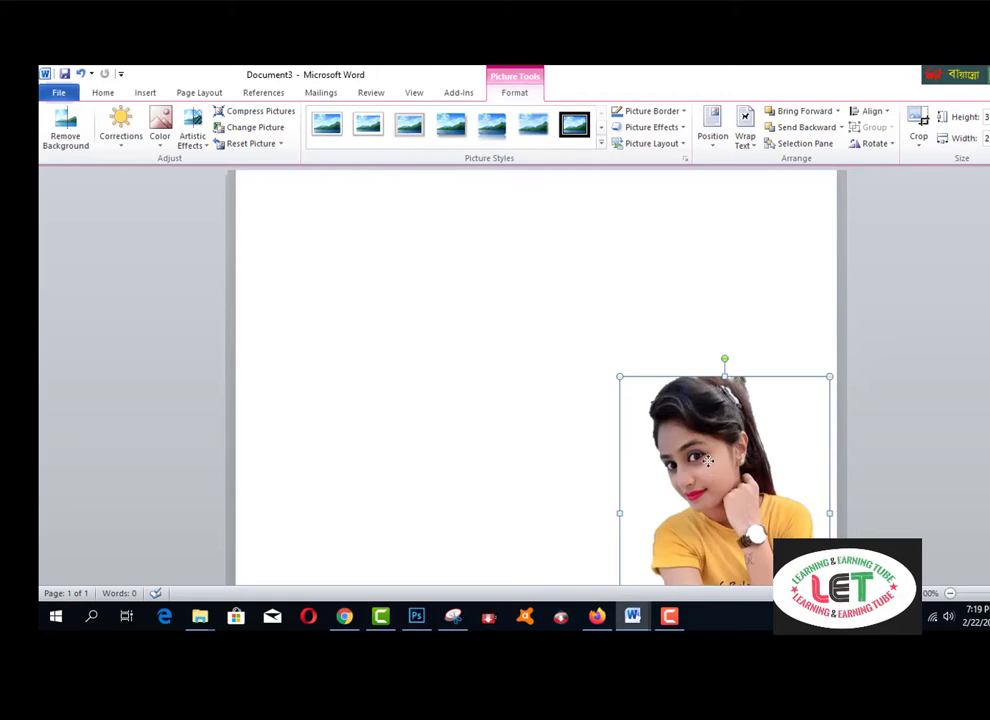
pyautogui.moveTo(708, 461); pyautogui.dragTo(704, 398)
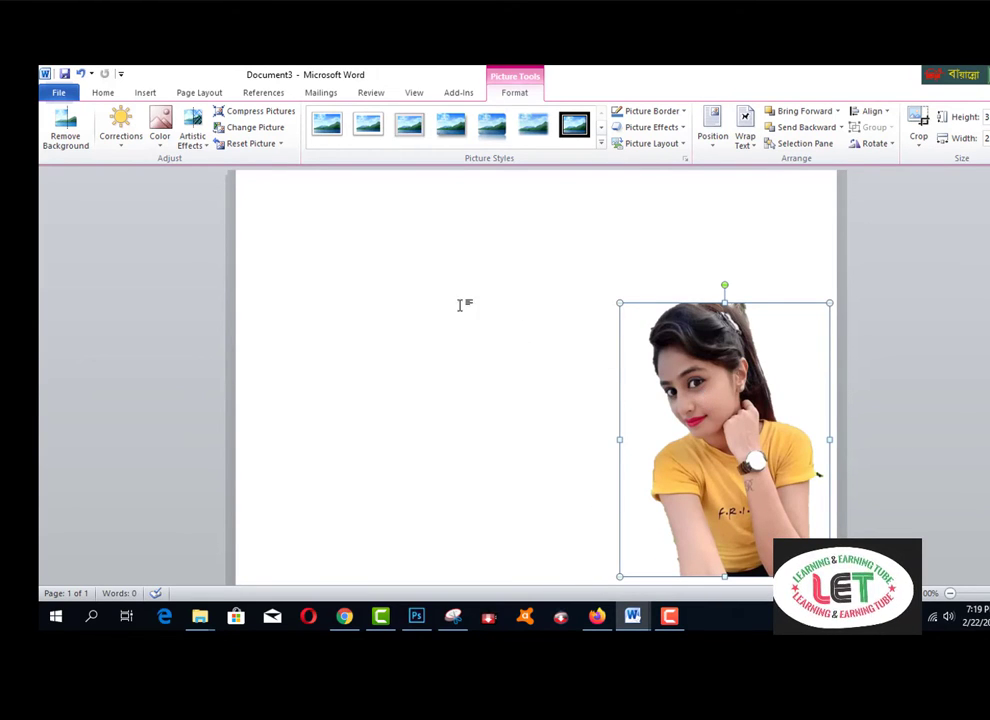
pyautogui.click(146, 93)
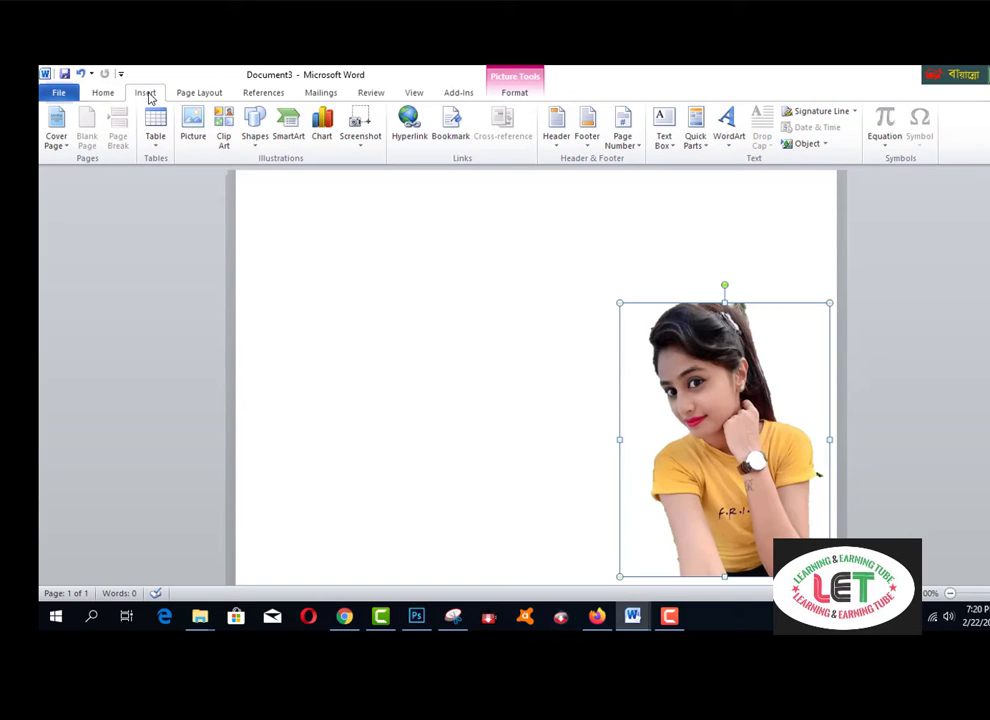
# Draw a tall rectangle near the page's top-left and apply the teal blue shape style
pyautogui.click(255, 145)
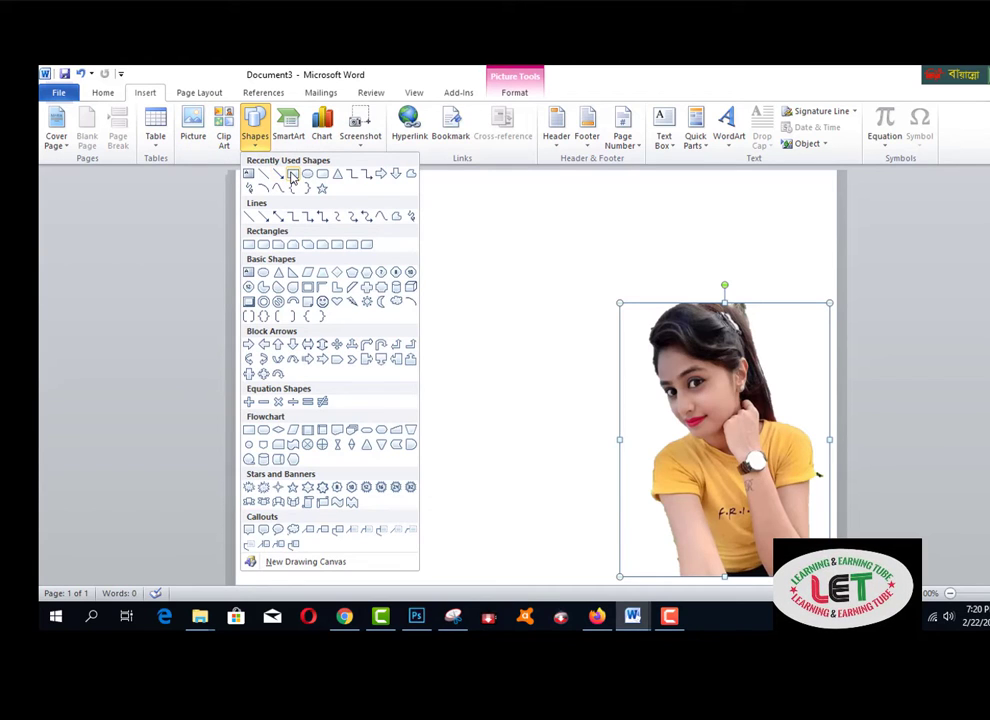
pyautogui.click(292, 175)
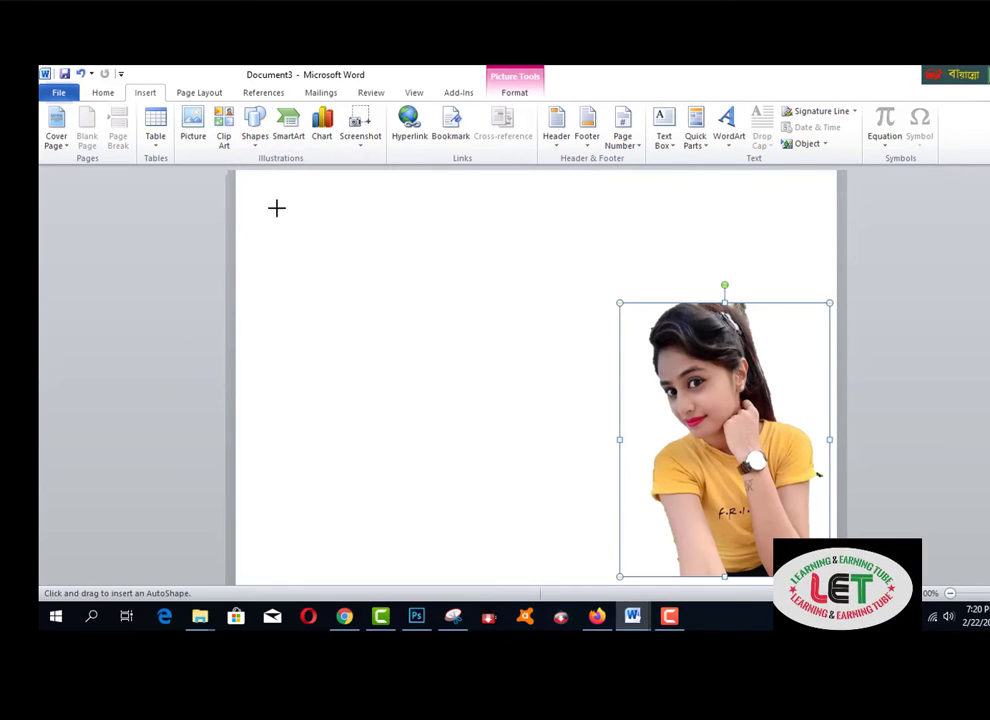
pyautogui.moveTo(277, 208); pyautogui.dragTo(439, 404)
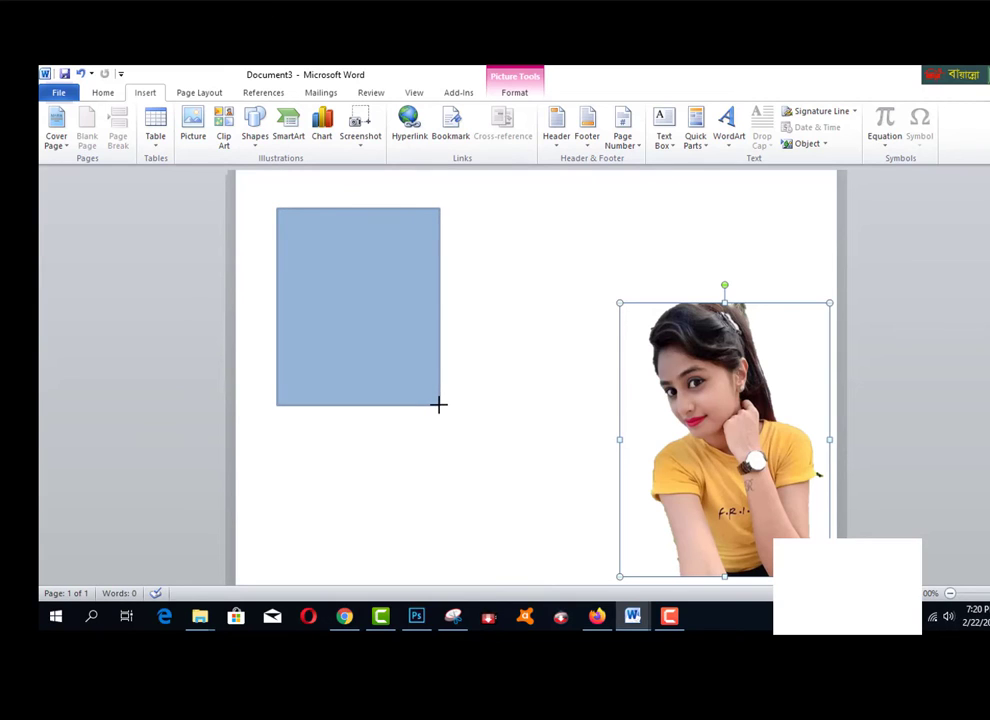
pyautogui.moveTo(439, 404); pyautogui.dragTo(439, 404)
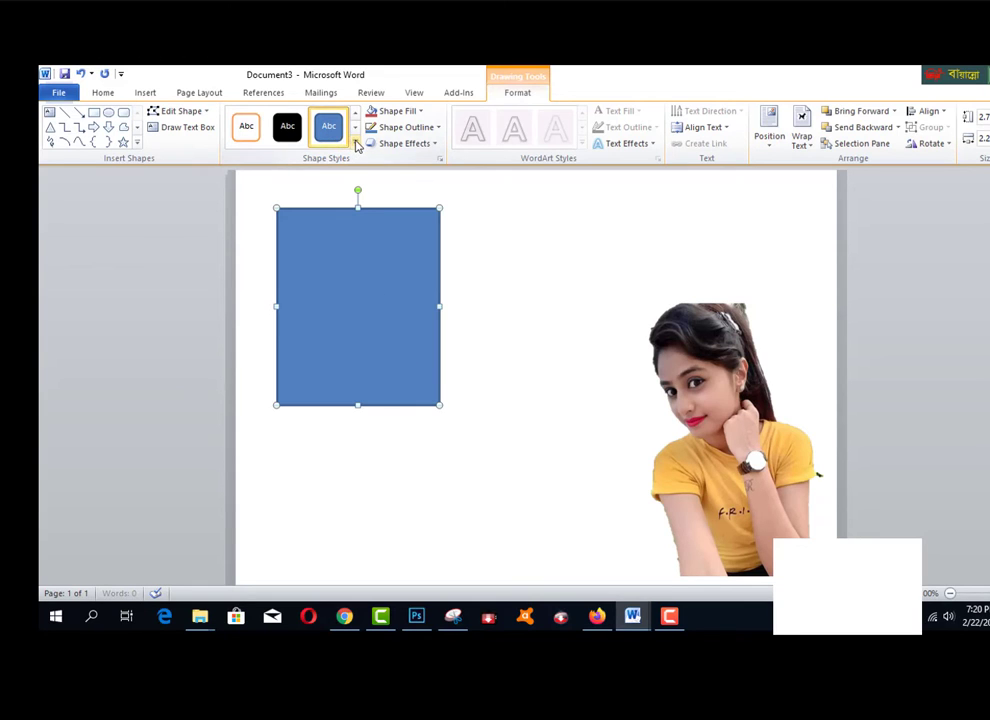
pyautogui.click(354, 143)
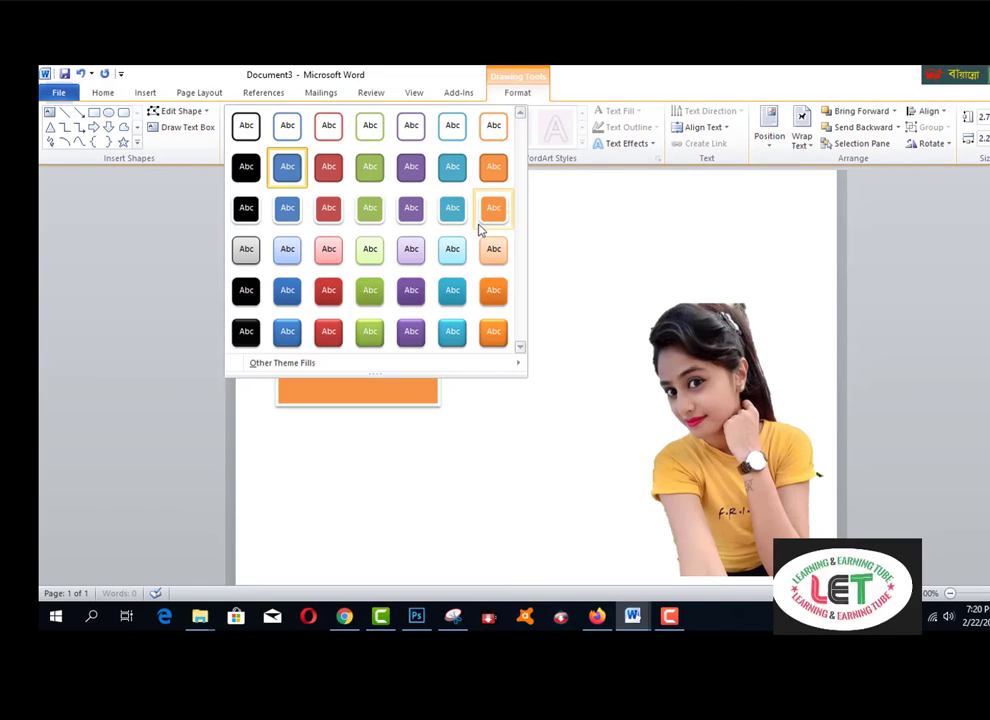
pyautogui.click(452, 178)
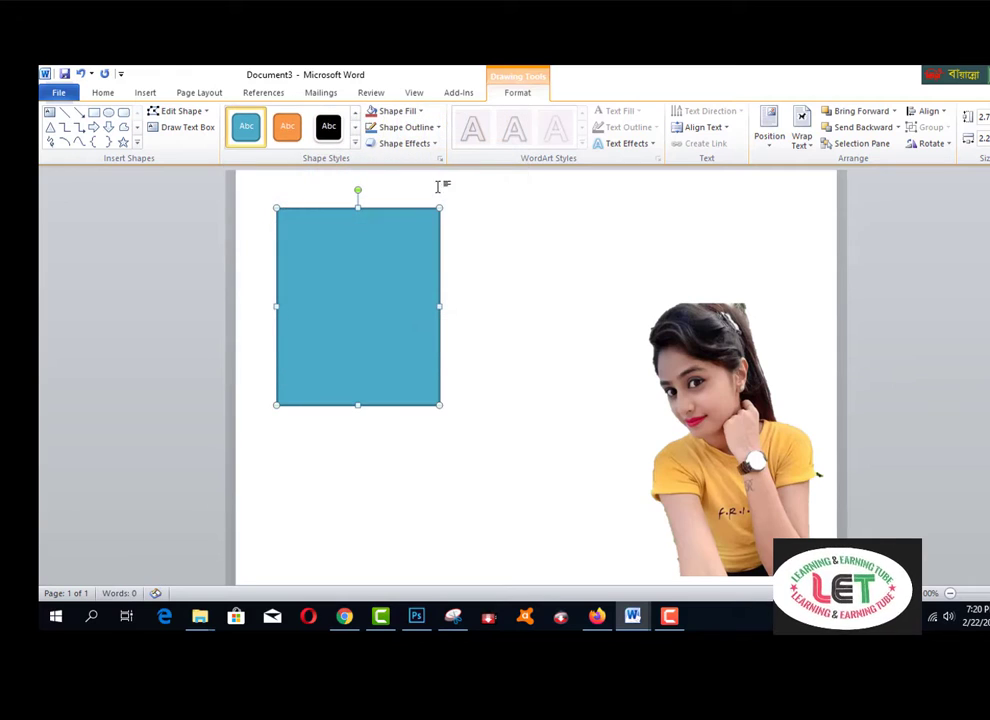
# Resize the teal rectangle to 2" high by 1.5" wide in its layout settings
pyautogui.rightClick(397, 247)
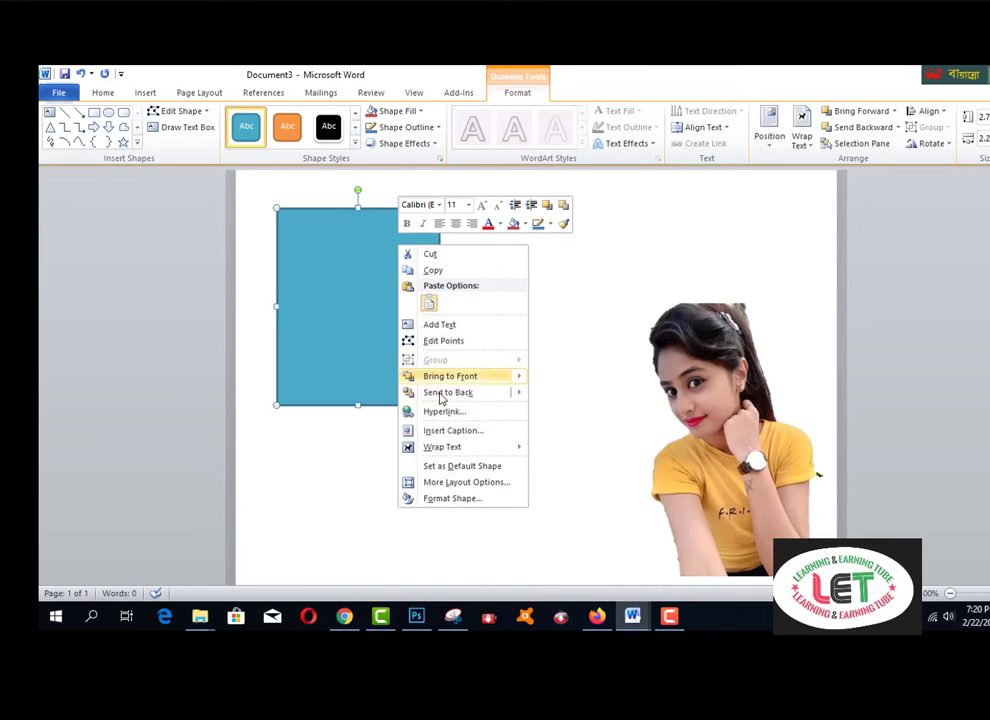
pyautogui.click(459, 482)
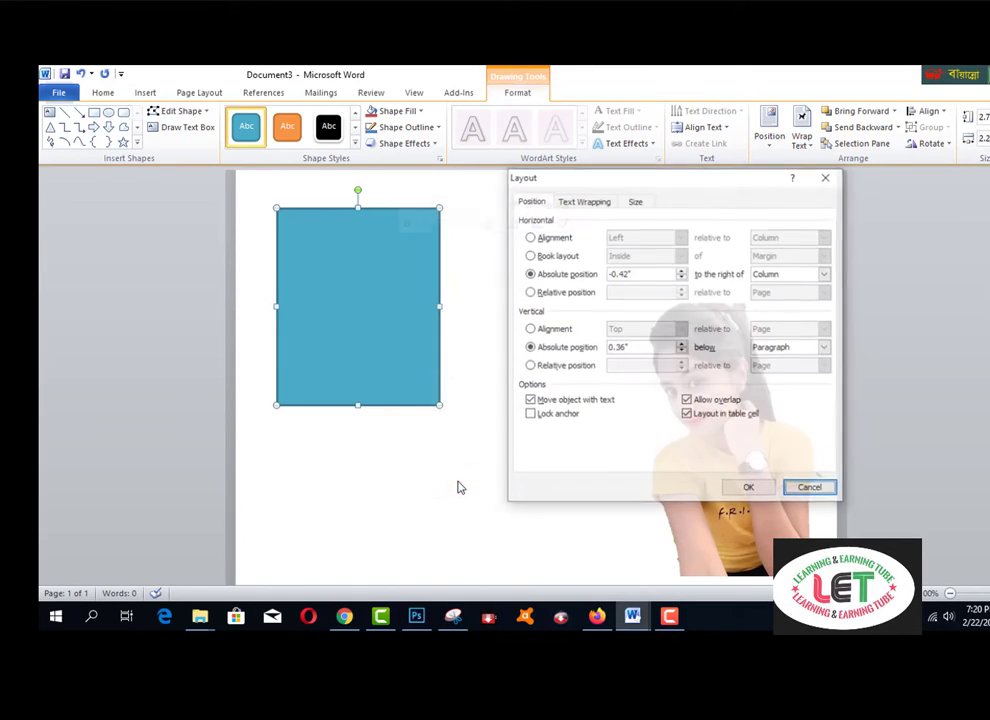
pyautogui.click(637, 202)
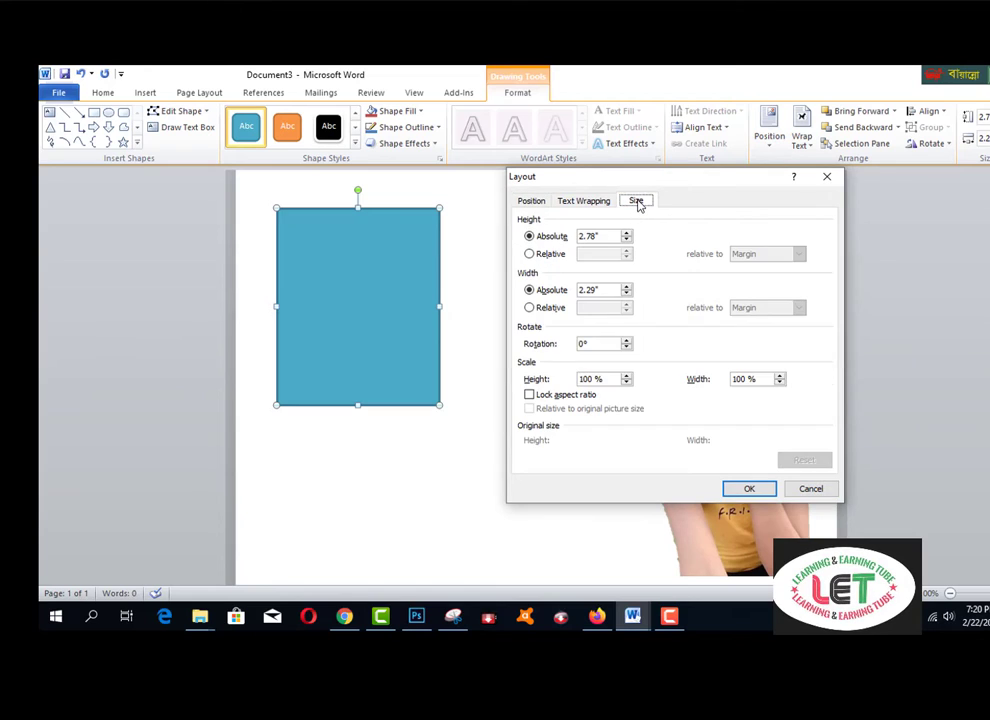
pyautogui.doubleClick(599, 236)
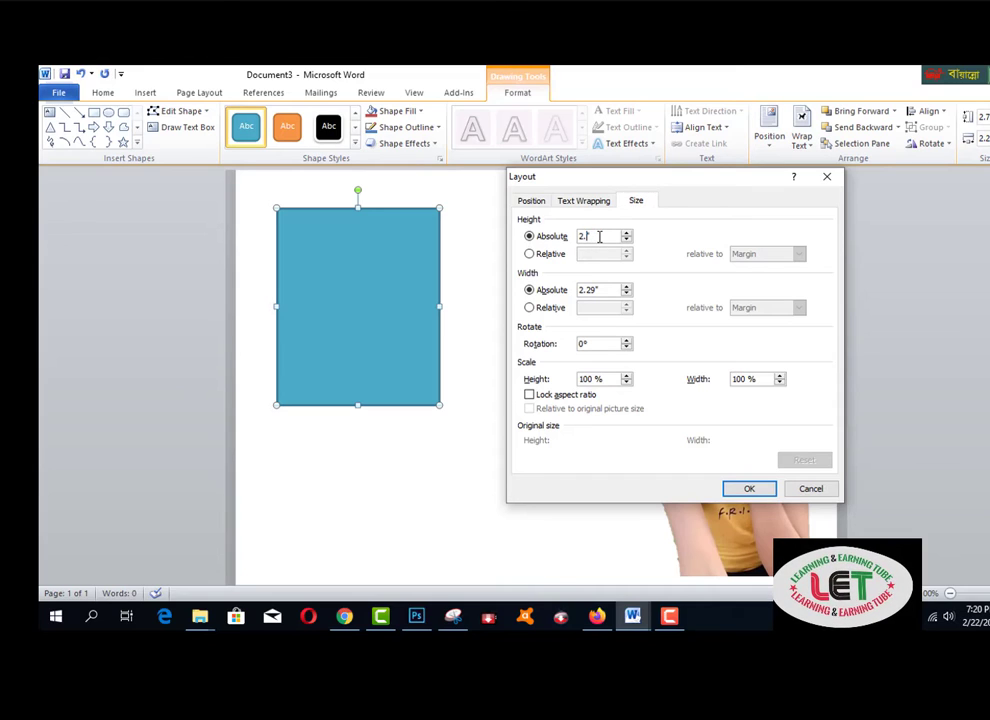
pyautogui.write('2')
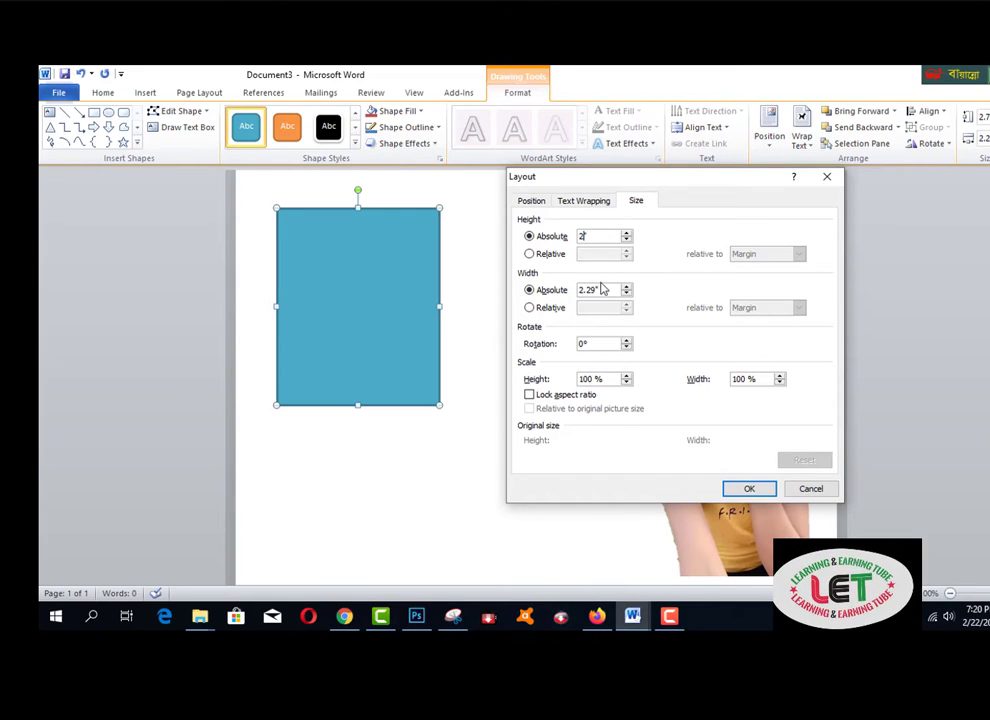
pyautogui.click(597, 289)
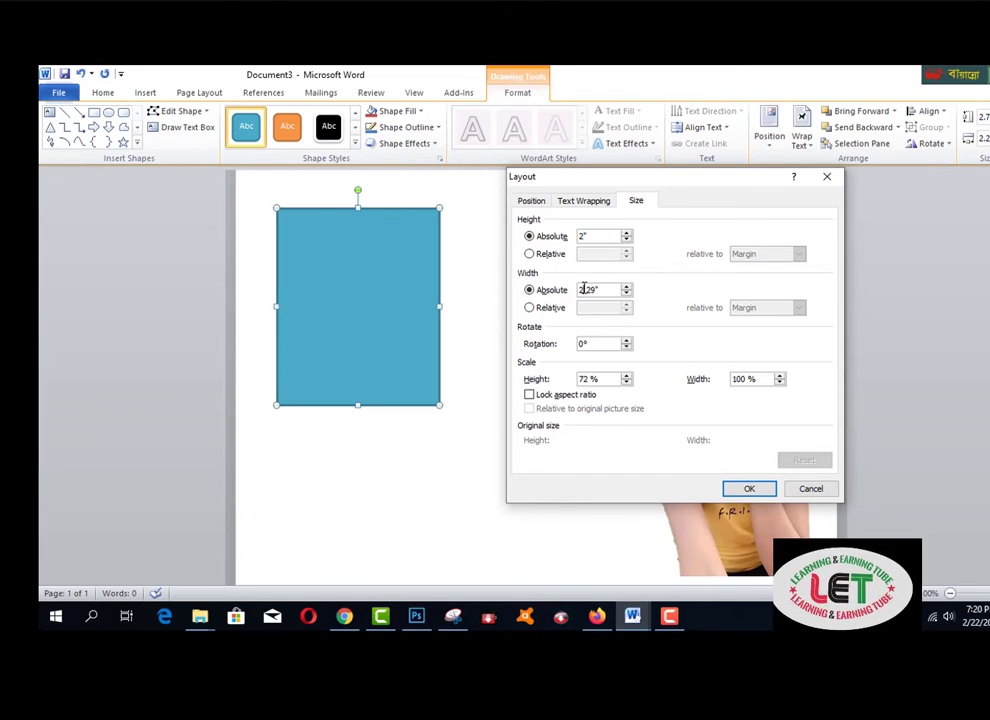
pyautogui.moveTo(581, 289); pyautogui.dragTo(596, 290)
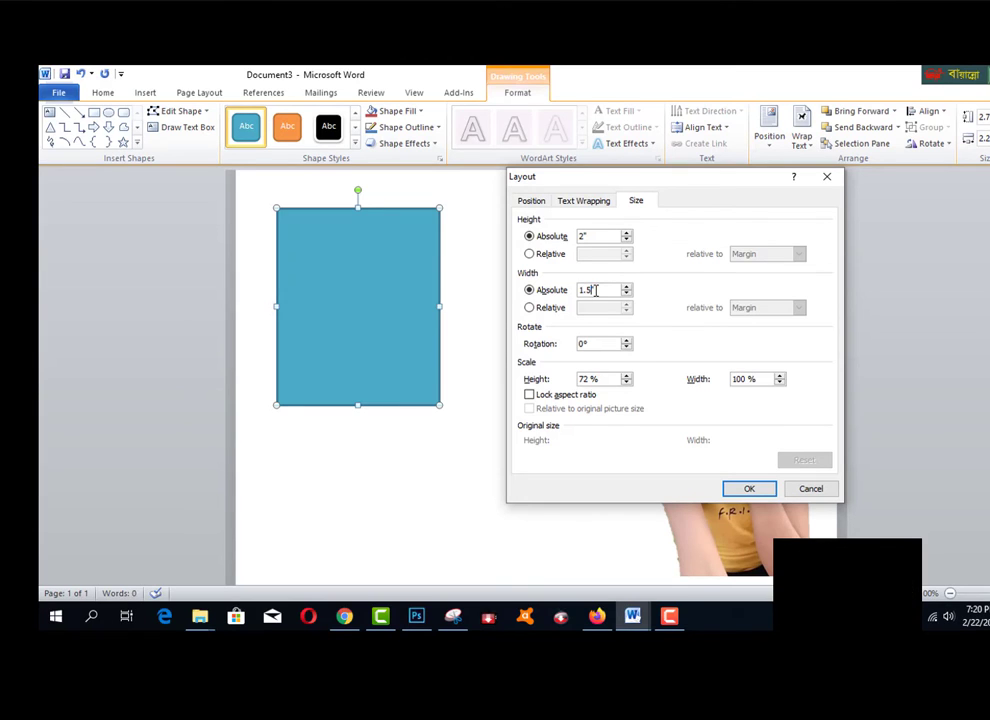
pyautogui.click(749, 489)
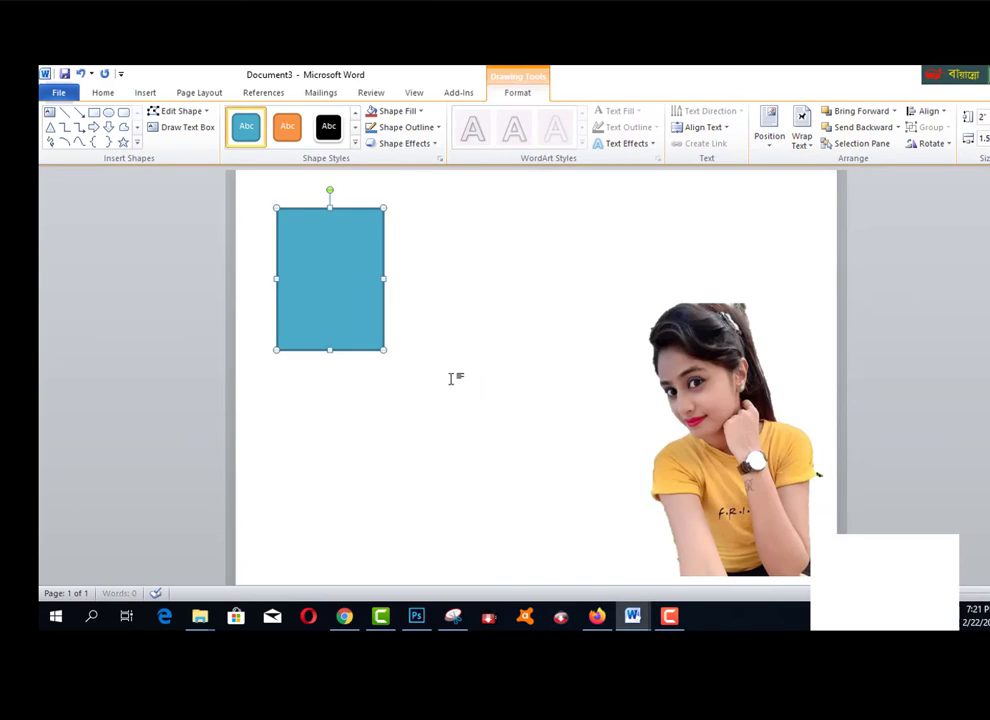
# Set the teal rectangle's wrapping to Behind Text
pyautogui.rightClick(356, 285)
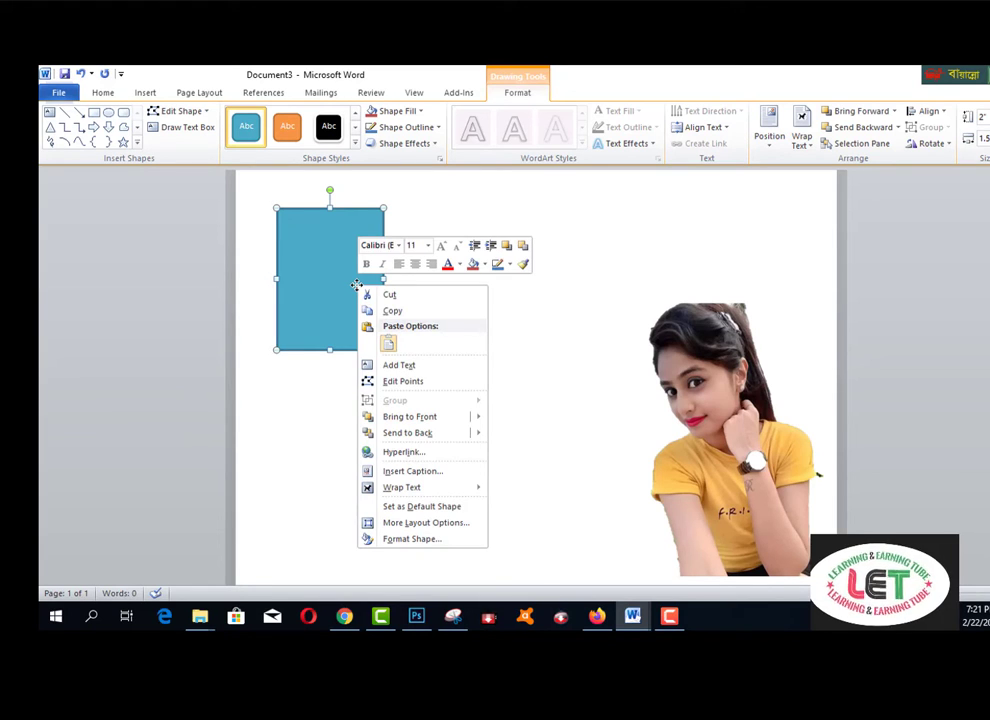
pyautogui.moveTo(401, 490)
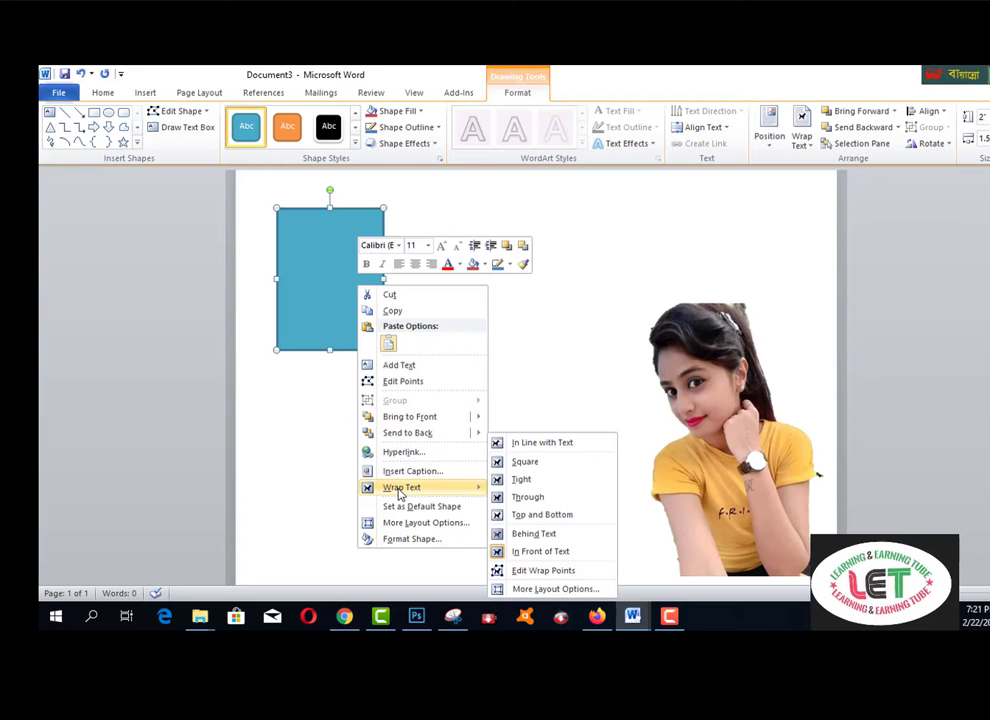
pyautogui.click(517, 535)
# Shrink the portrait further and move it onto the teal rectangle
pyautogui.click(717, 411)
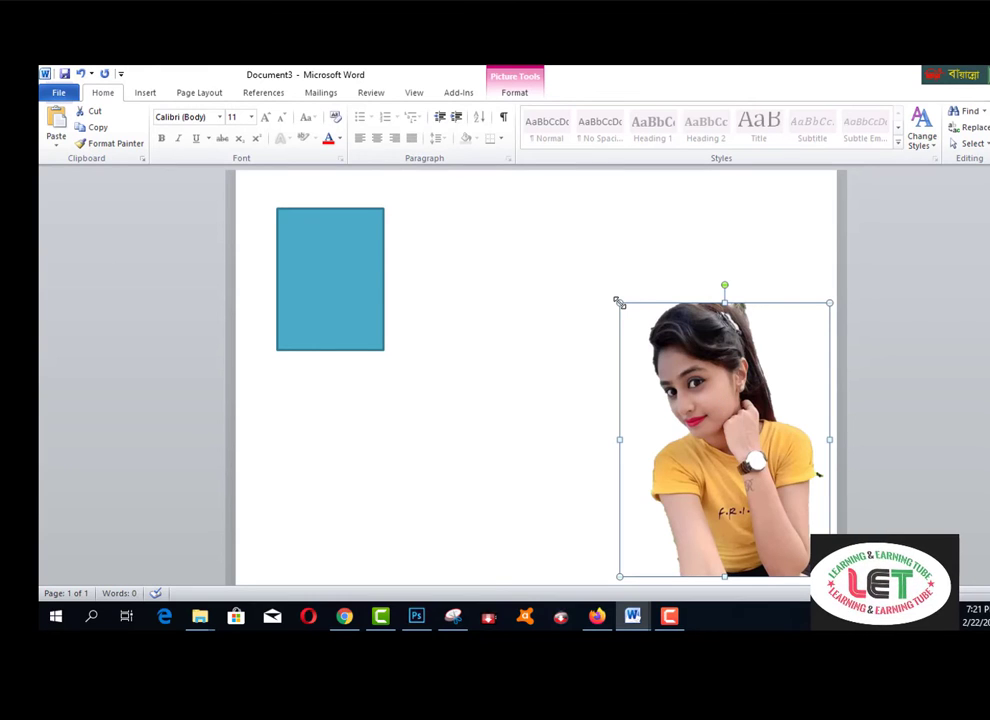
pyautogui.moveTo(619, 302); pyautogui.dragTo(747, 470)
pyautogui.moveTo(790, 540); pyautogui.dragTo(336, 283)
pyautogui.click(336, 283)
# Send the teal rectangle to back and enlarge the portrait to nearly fill it
pyautogui.rightClick(336, 283)
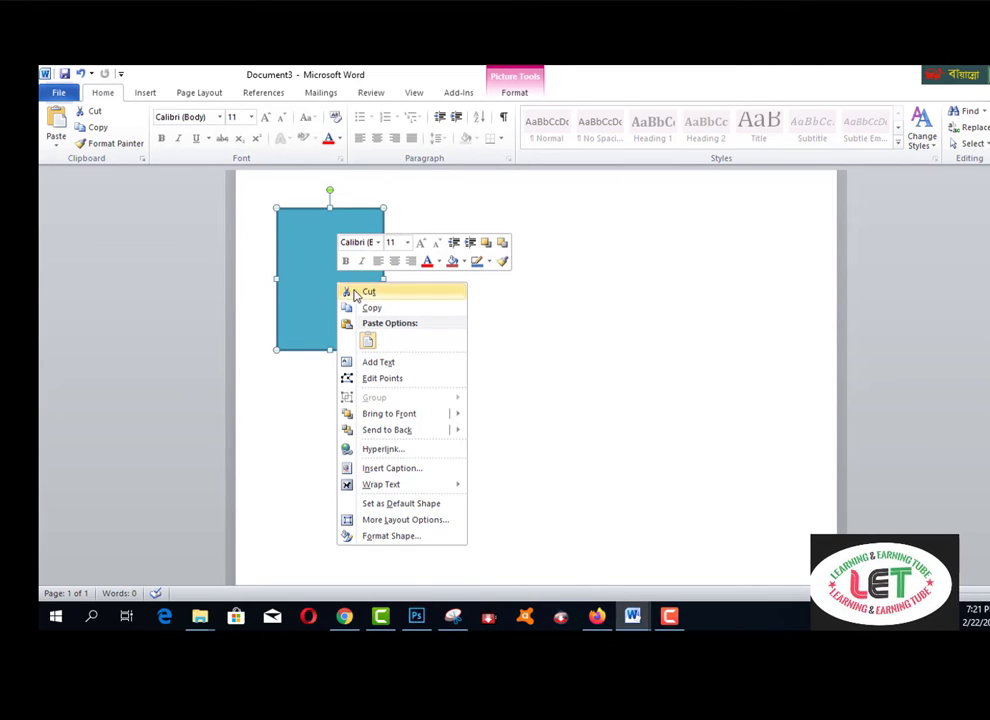
pyautogui.click(399, 430)
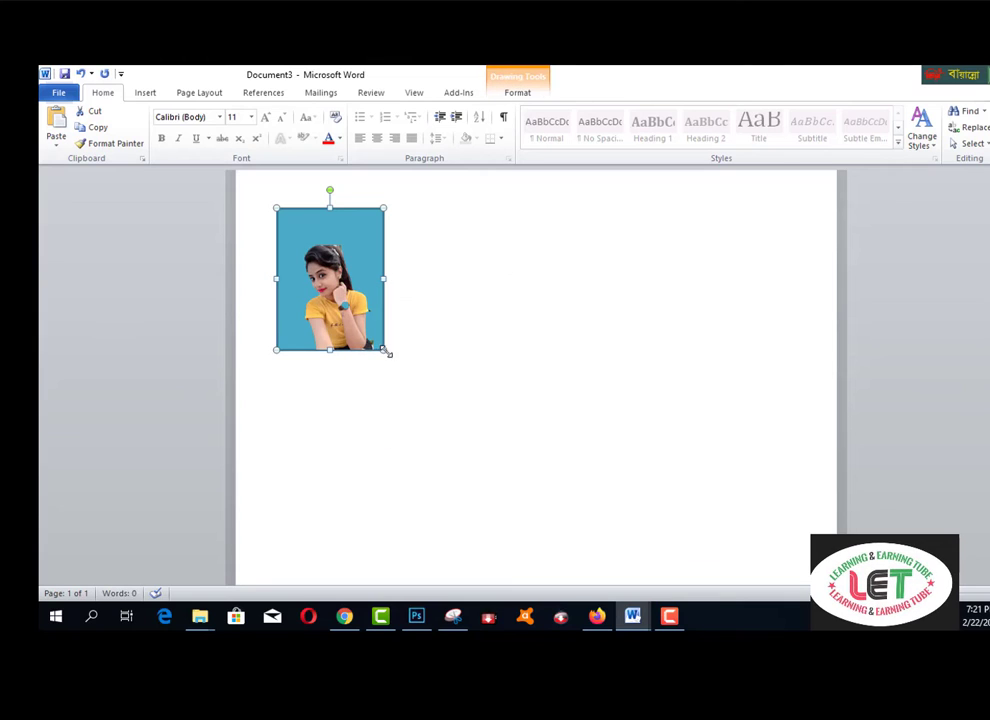
pyautogui.click(357, 311)
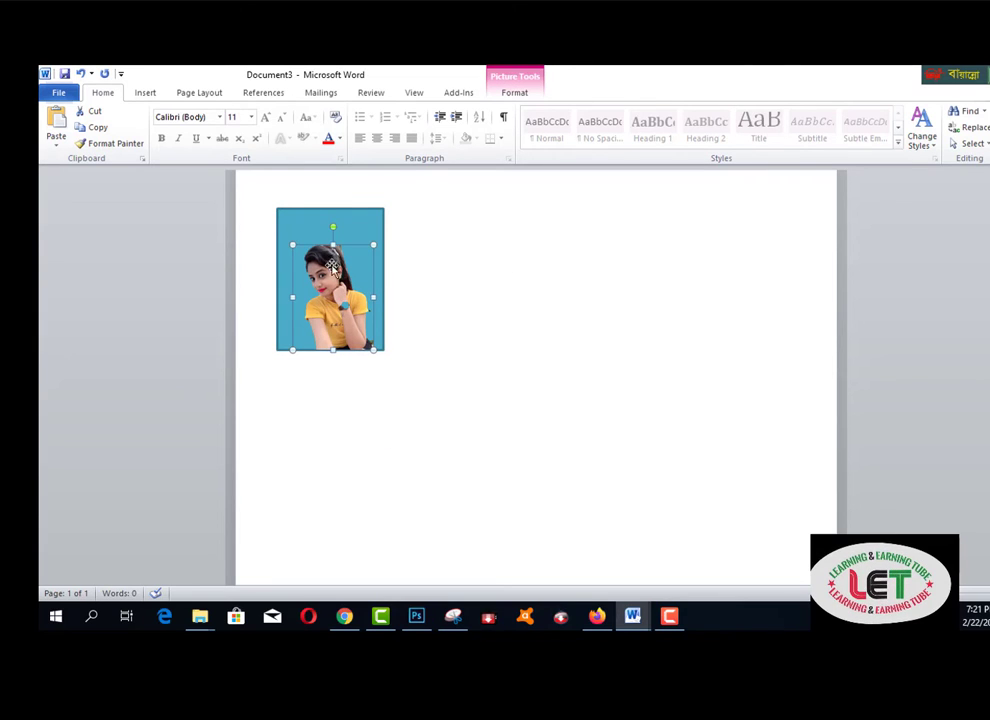
pyautogui.moveTo(290, 242); pyautogui.dragTo(329, 235)
# Select both the portrait and the teal rectangle together
pyautogui.hotkey('shift', 'alt')
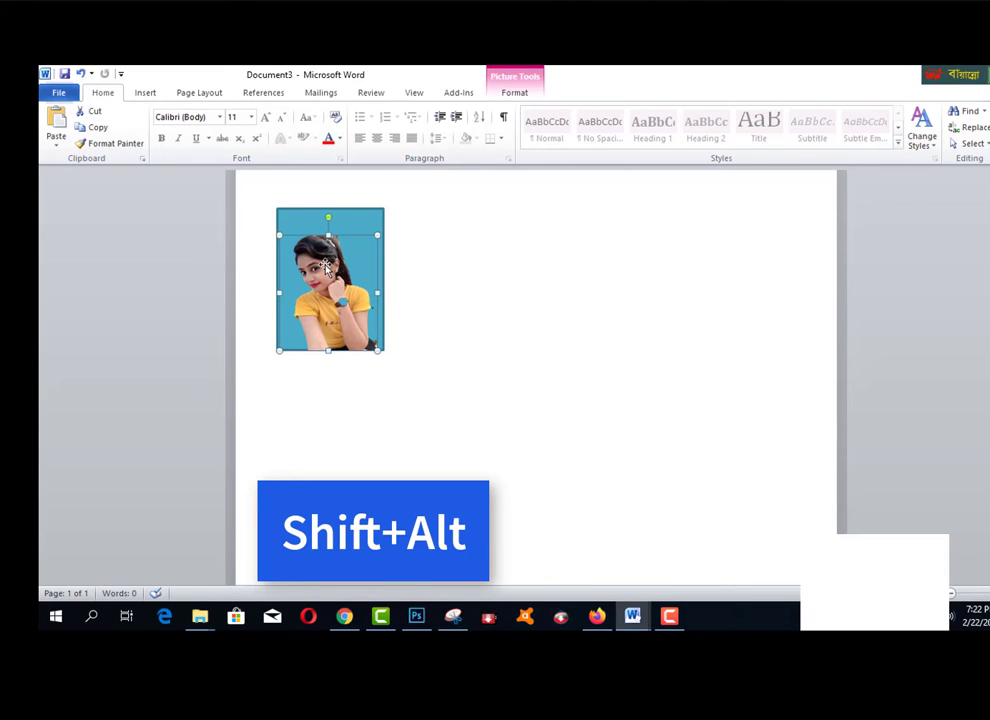
pyautogui.click(446, 259)
pyautogui.click(332, 278)
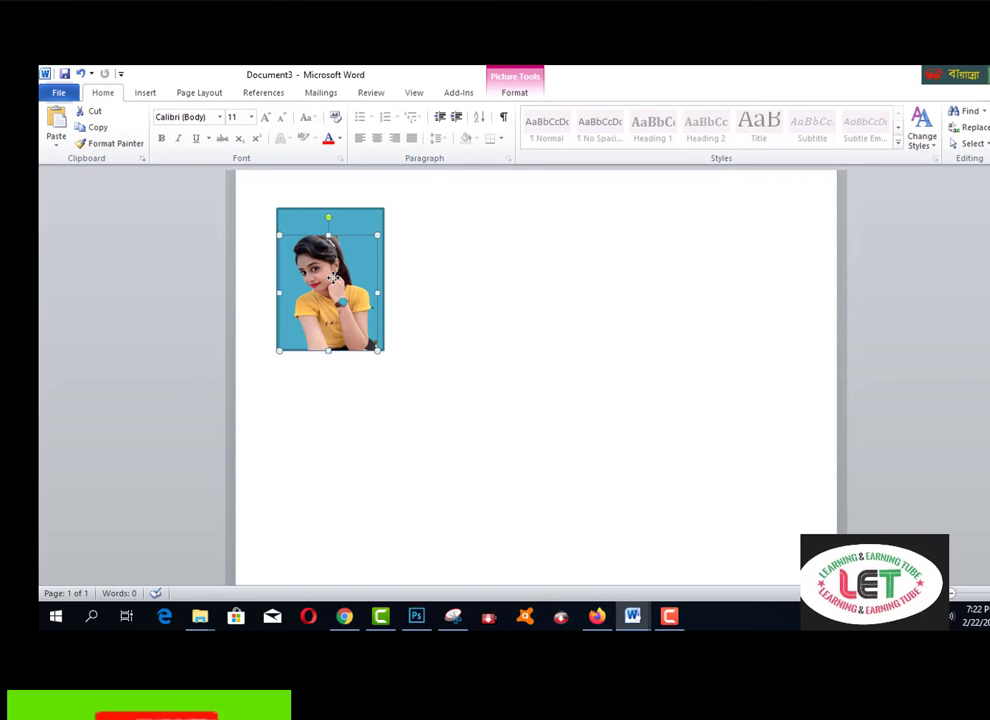
pyautogui.keyDown('shift'); pyautogui.click(361, 220); pyautogui.keyUp('shift')
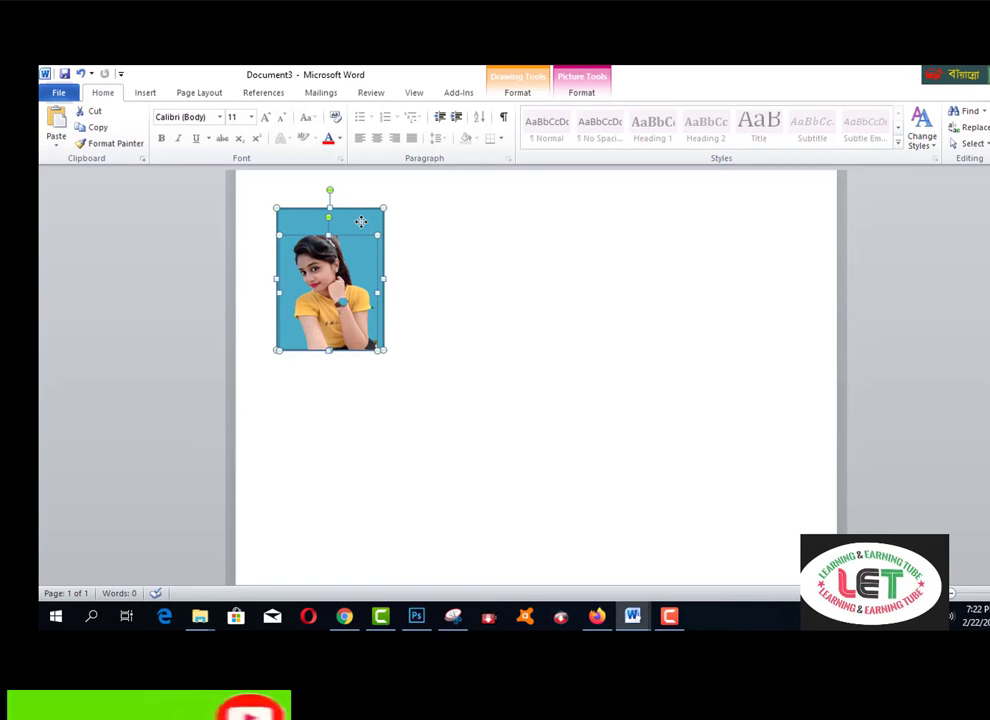
# Group the portrait and teal rectangle into one object and nudge it slightly left
pyautogui.rightClick(361, 222)
pyautogui.moveTo(400, 311)
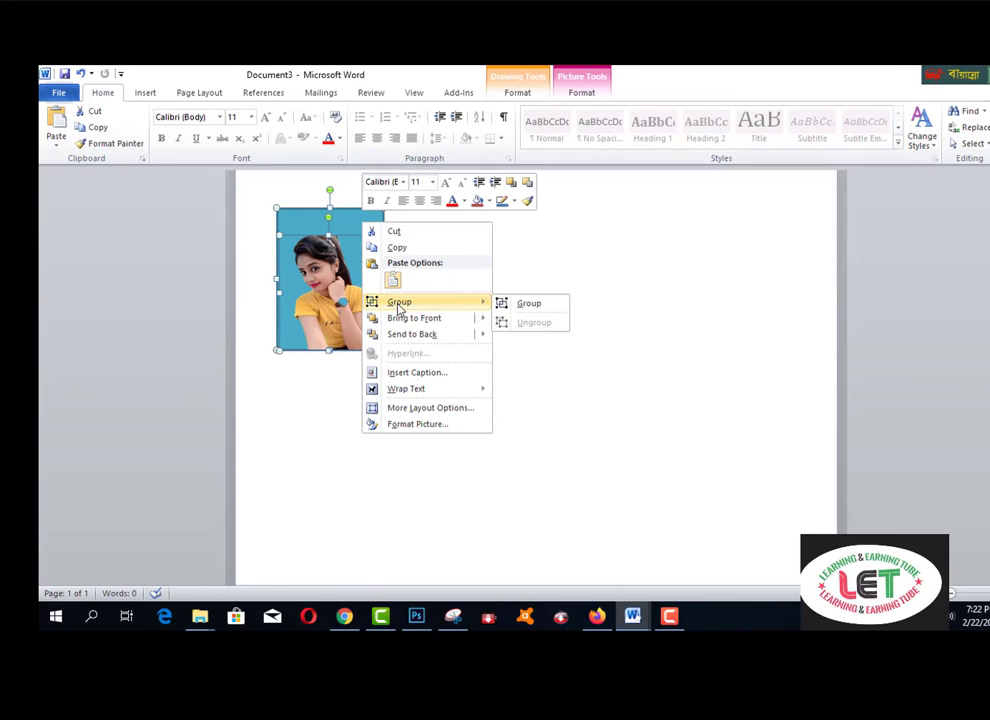
pyautogui.click(529, 306)
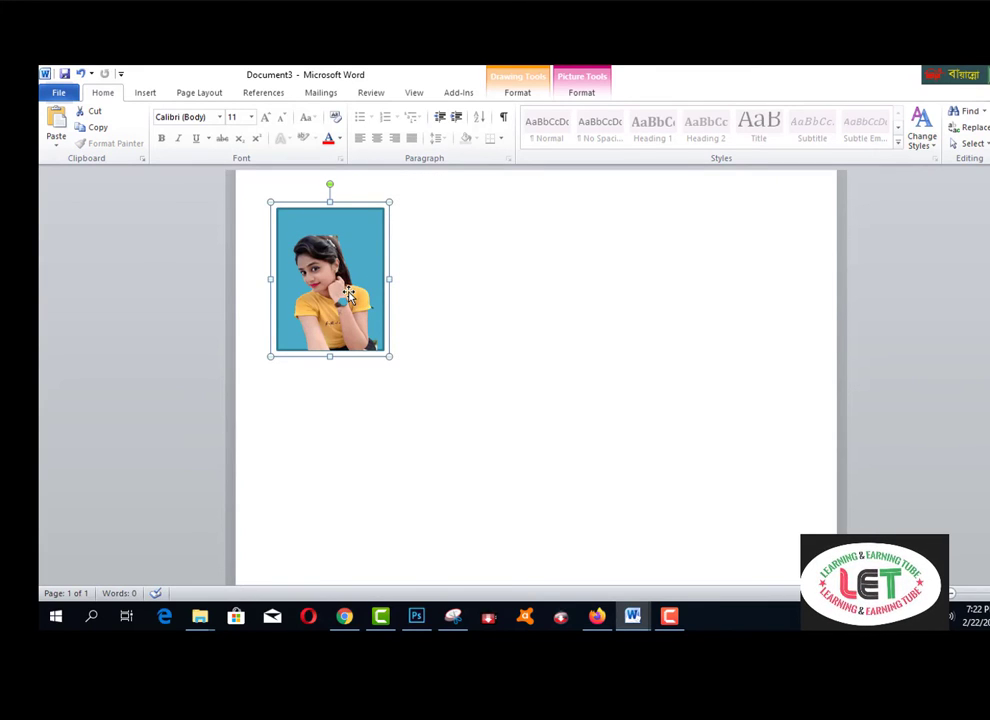
pyautogui.moveTo(349, 293); pyautogui.dragTo(343, 286)
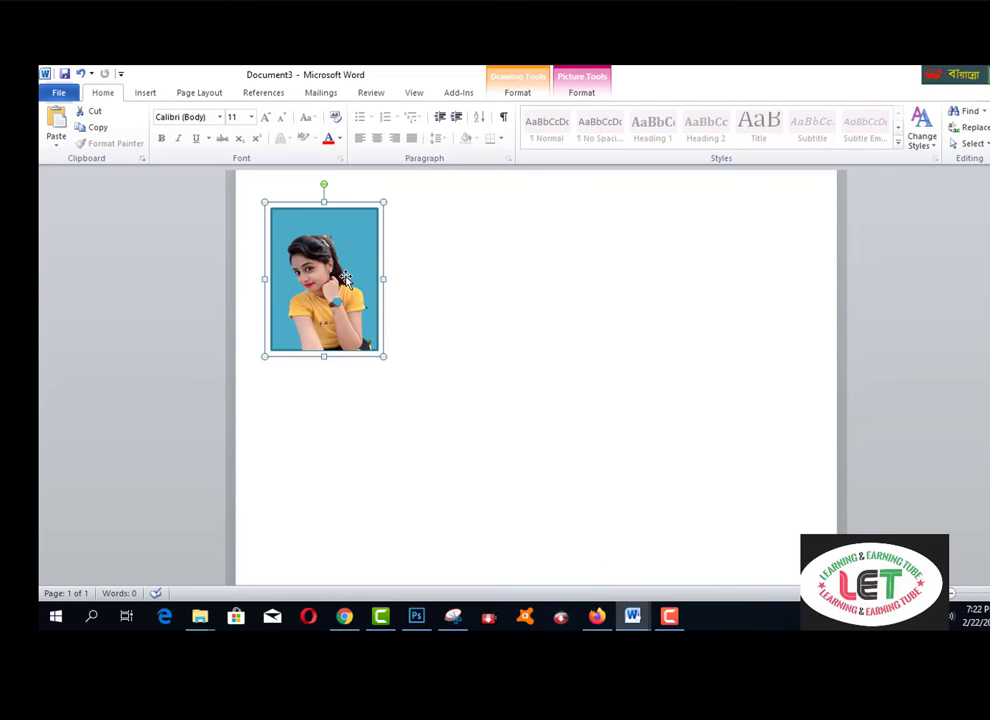
# Ctrl+Shift-drag copies of the grouped photo to build a top row of four
pyautogui.hotkey('ctrl', 'shift')
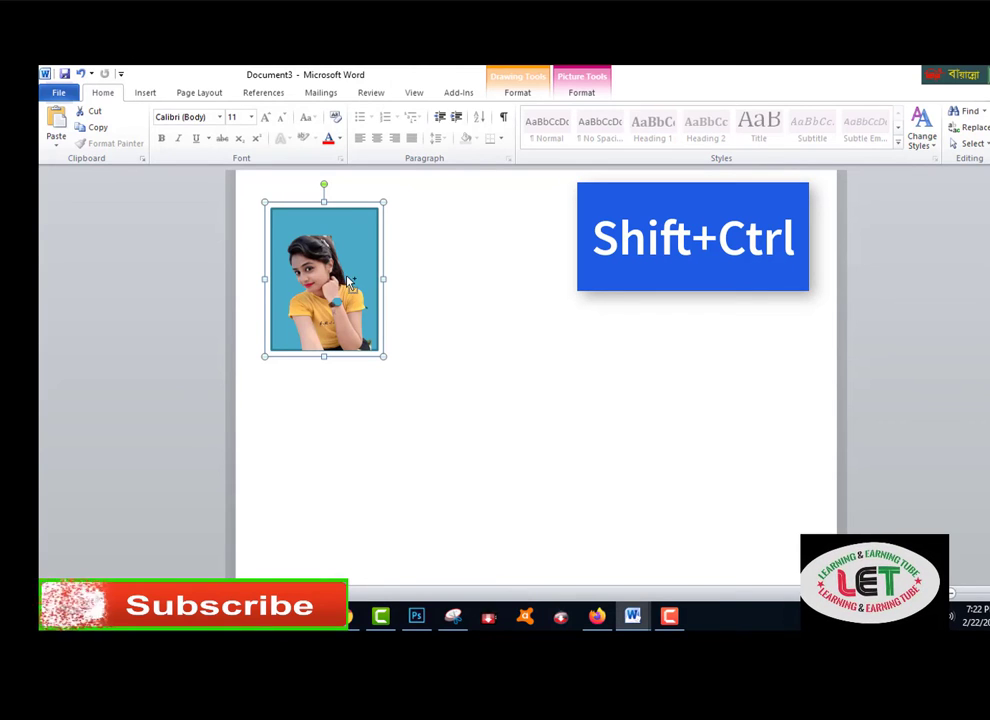
pyautogui.moveTo(349, 283); pyautogui.dragTo(460, 300)
pyautogui.moveTo(461, 298); pyautogui.dragTo(460, 296)
pyautogui.click(616, 297)
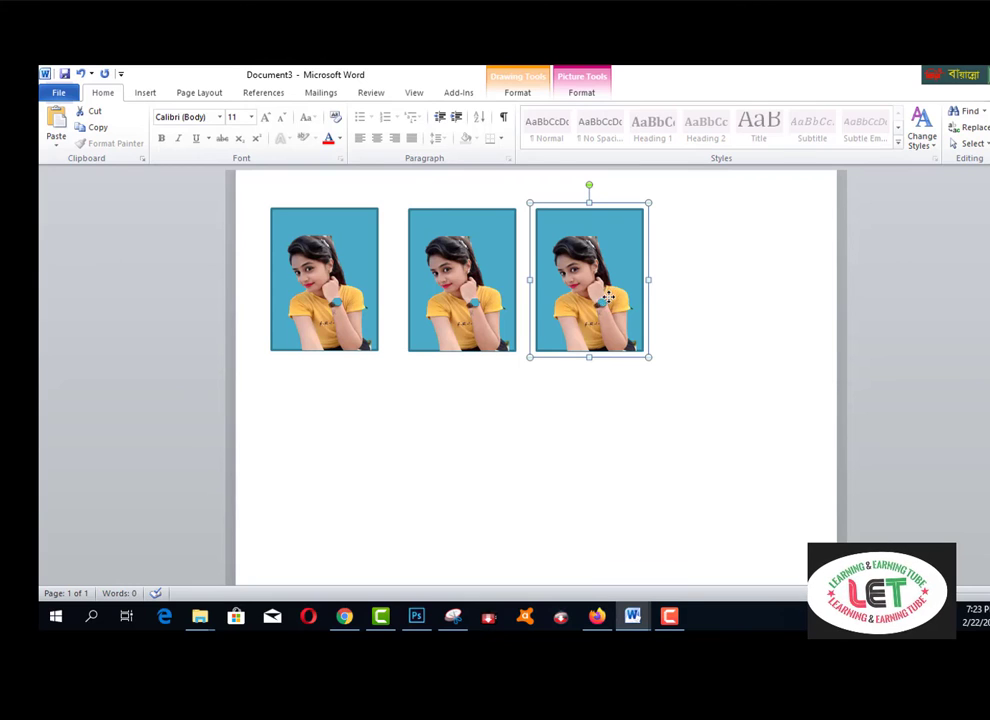
pyautogui.moveTo(608, 296); pyautogui.dragTo(730, 298)
pyautogui.click(557, 475)
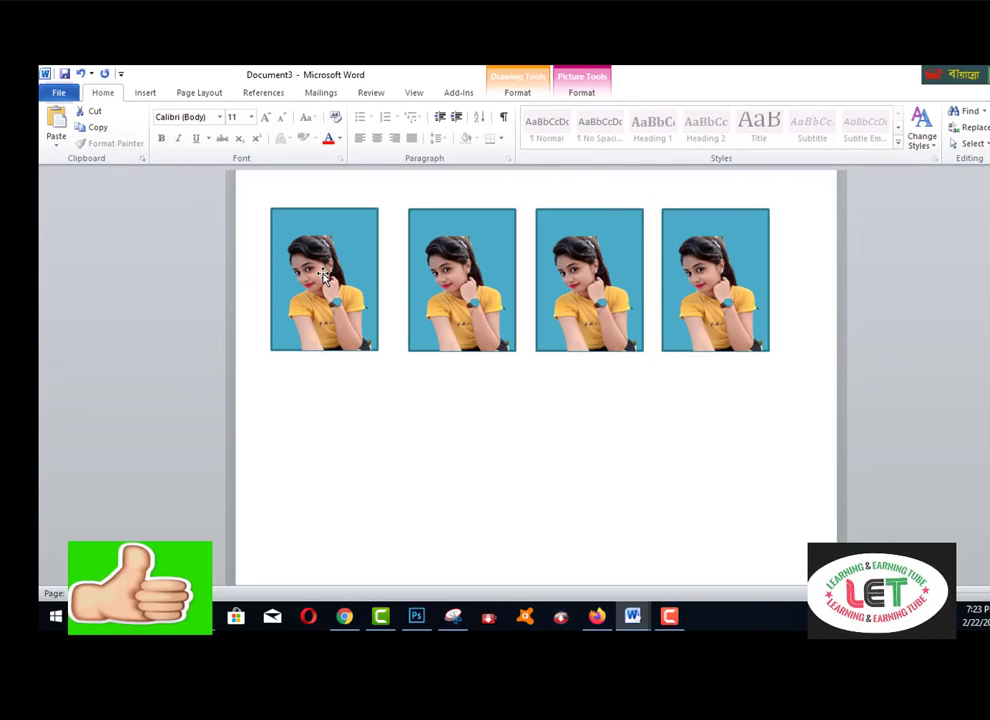
# Copy photos down into a second row of four and nudge the top-right photo into line
pyautogui.click(323, 272)
pyautogui.moveTo(323, 272); pyautogui.dragTo(601, 471)
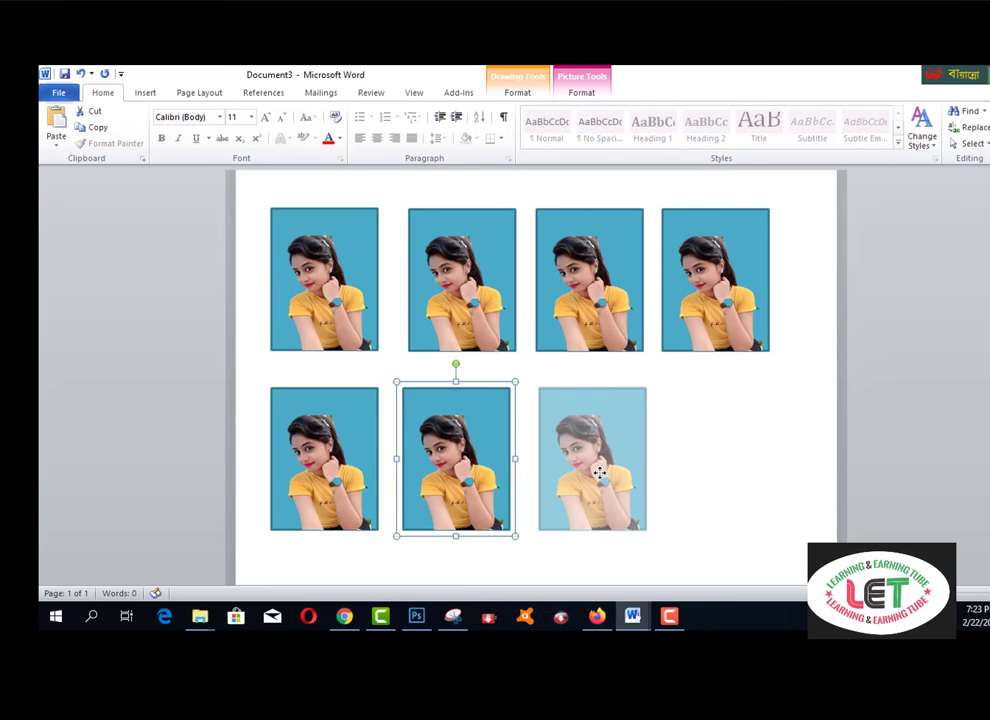
pyautogui.moveTo(601, 471); pyautogui.dragTo(600, 472)
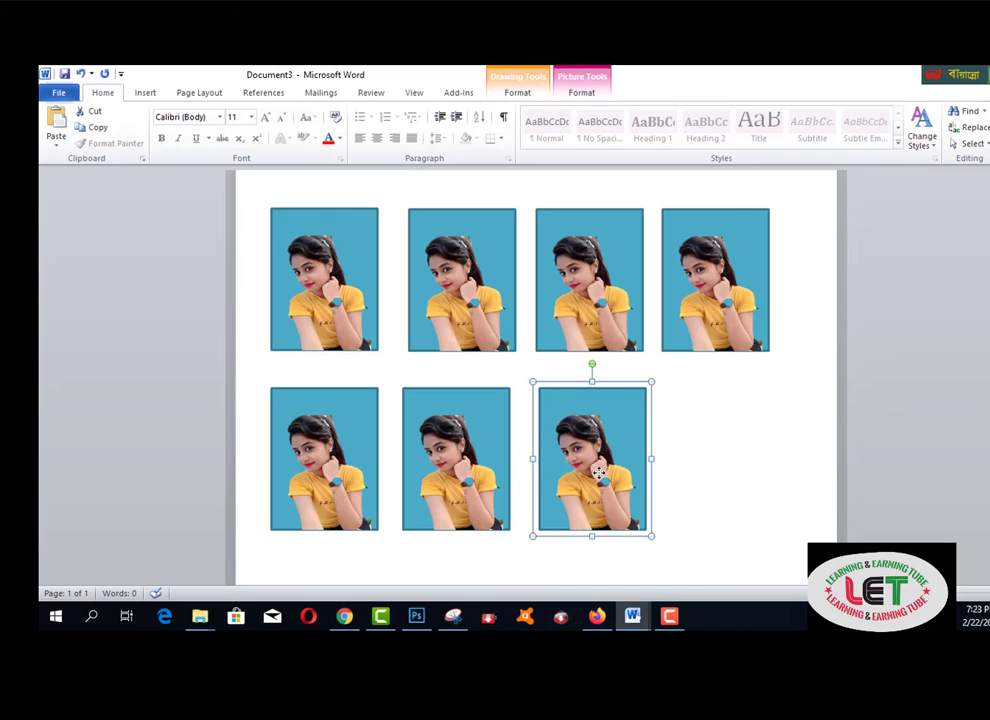
pyautogui.moveTo(598, 471); pyautogui.dragTo(730, 468)
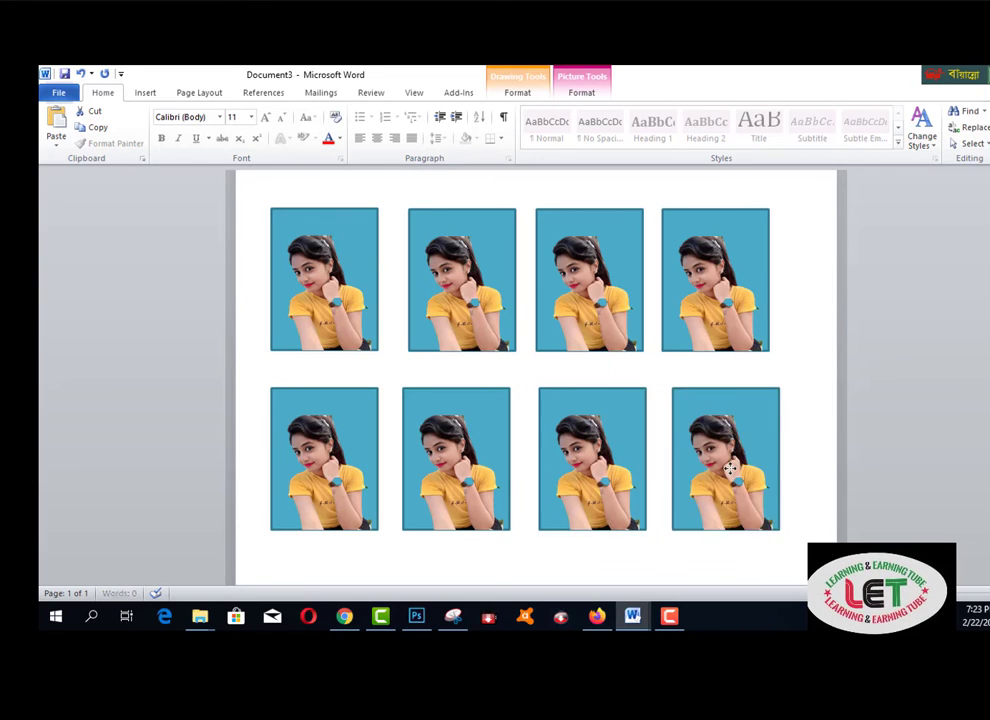
pyautogui.click(736, 323)
pyautogui.moveTo(732, 315); pyautogui.dragTo(737, 313)
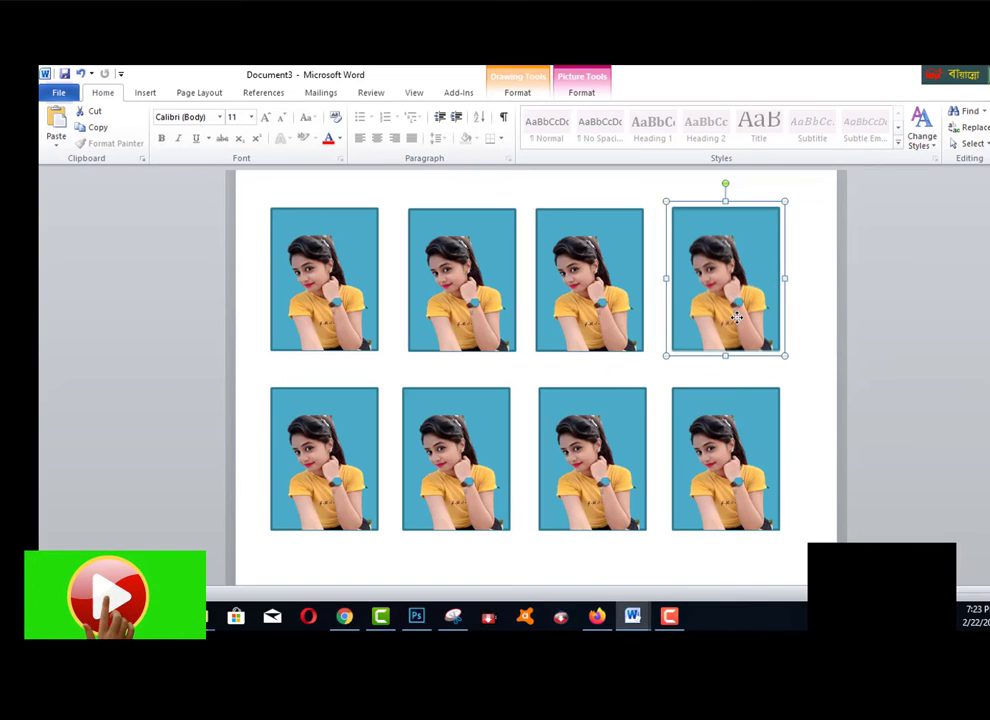
# Ctrl-drag the selected photos downward and across to form a third row of four
pyautogui.scroll(-4, 693, 418)
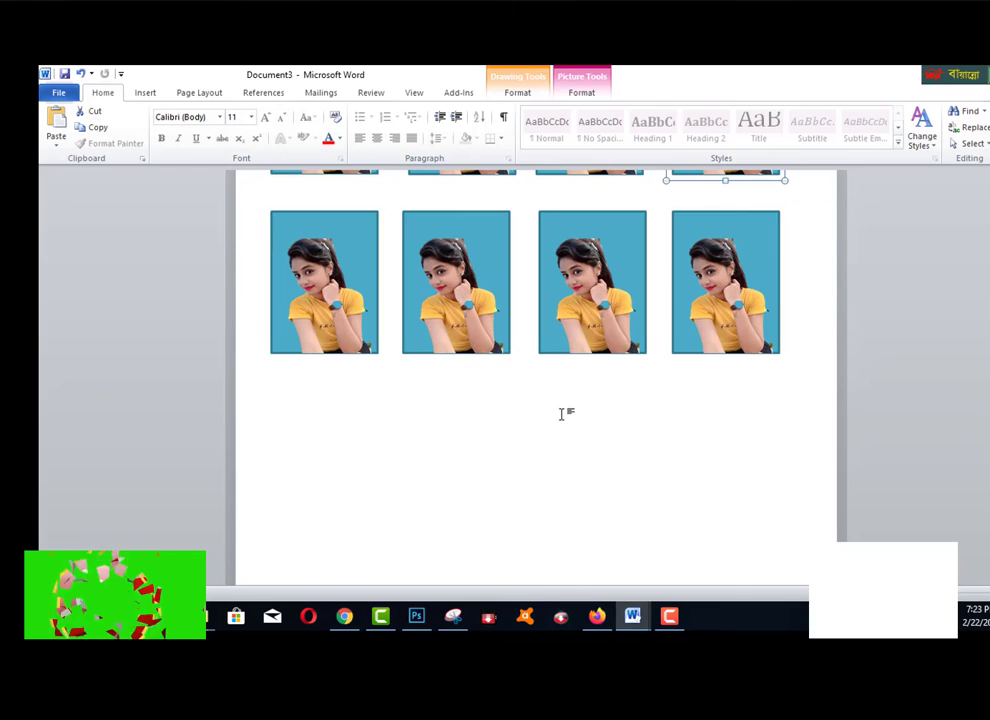
pyautogui.scroll(-2, 563, 413)
pyautogui.click(338, 216)
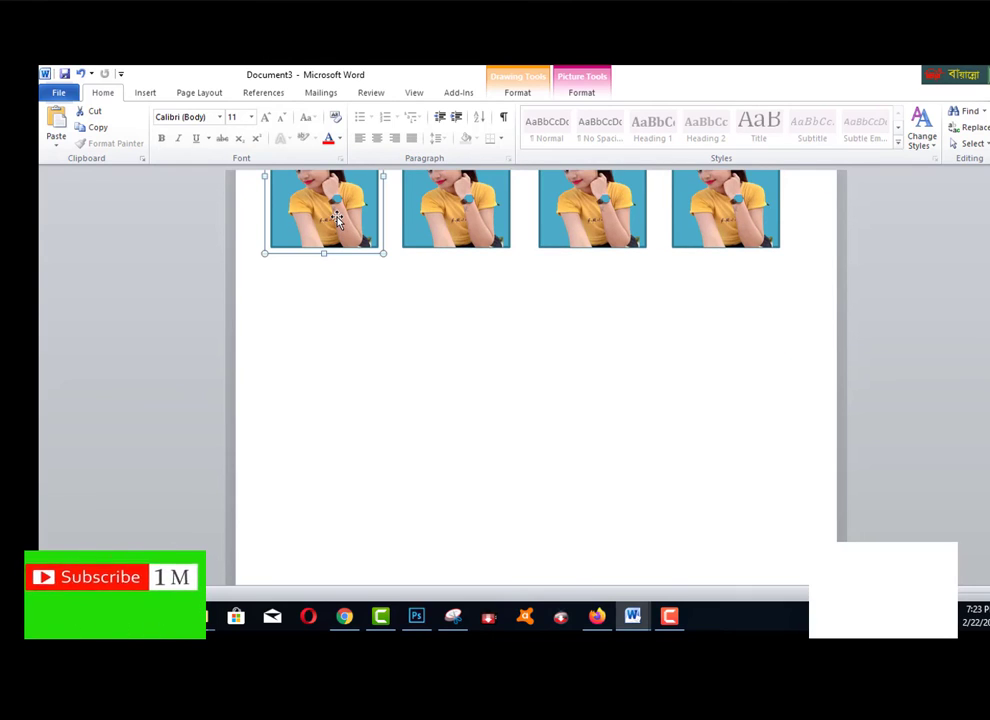
pyautogui.moveTo(338, 216); pyautogui.dragTo(342, 292)
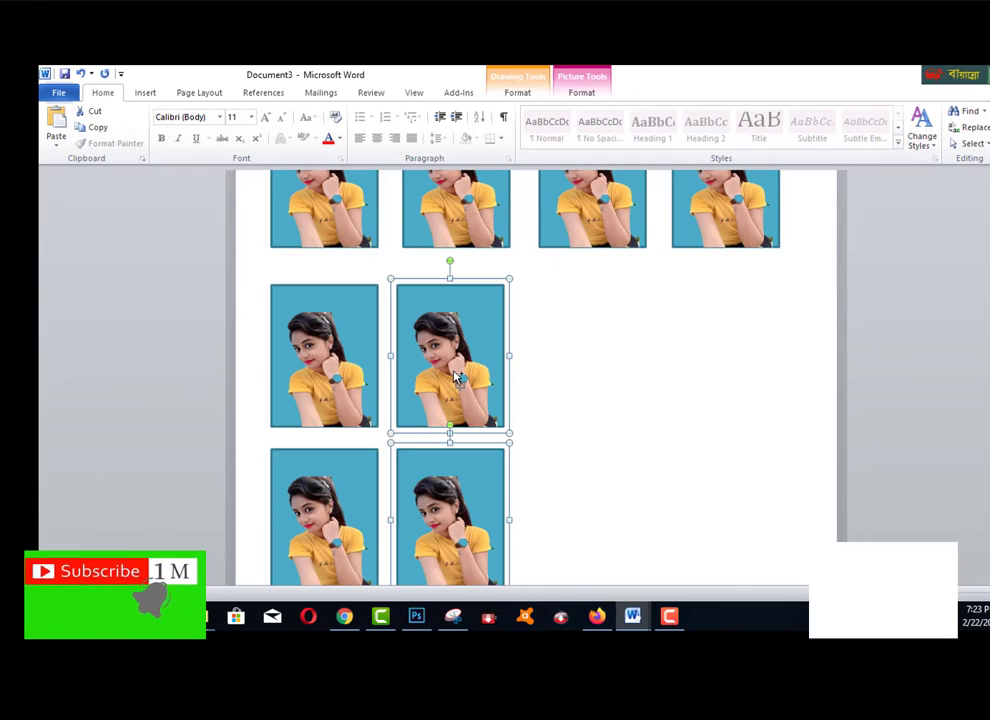
pyautogui.moveTo(455, 375); pyautogui.dragTo(718, 386)
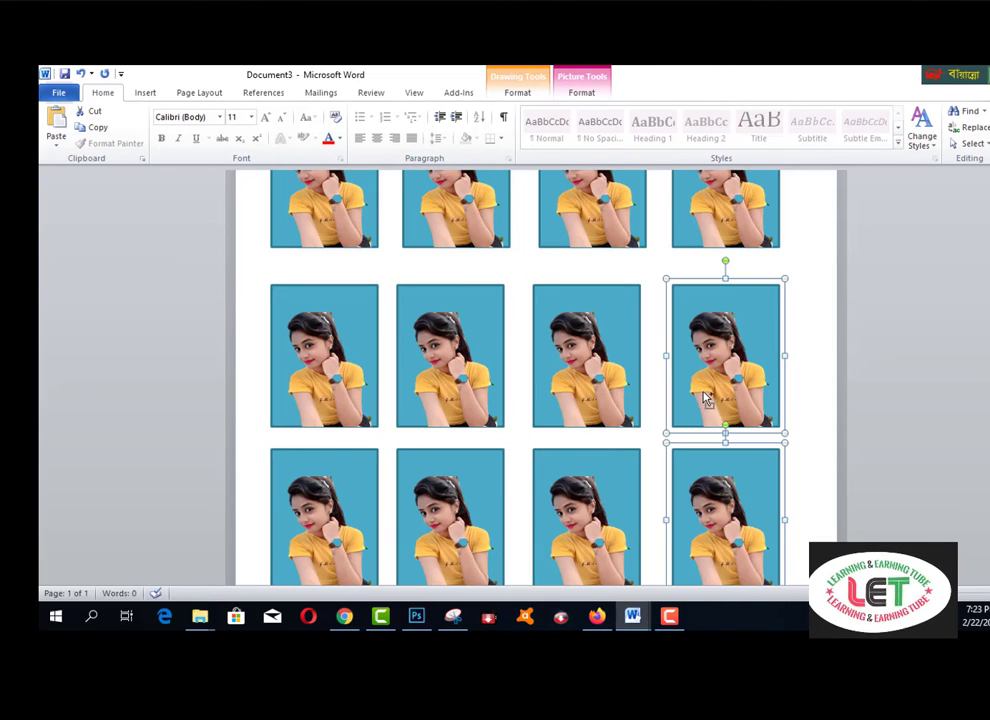
pyautogui.keyDown('shift'); pyautogui.click(638, 466); pyautogui.keyUp('shift')
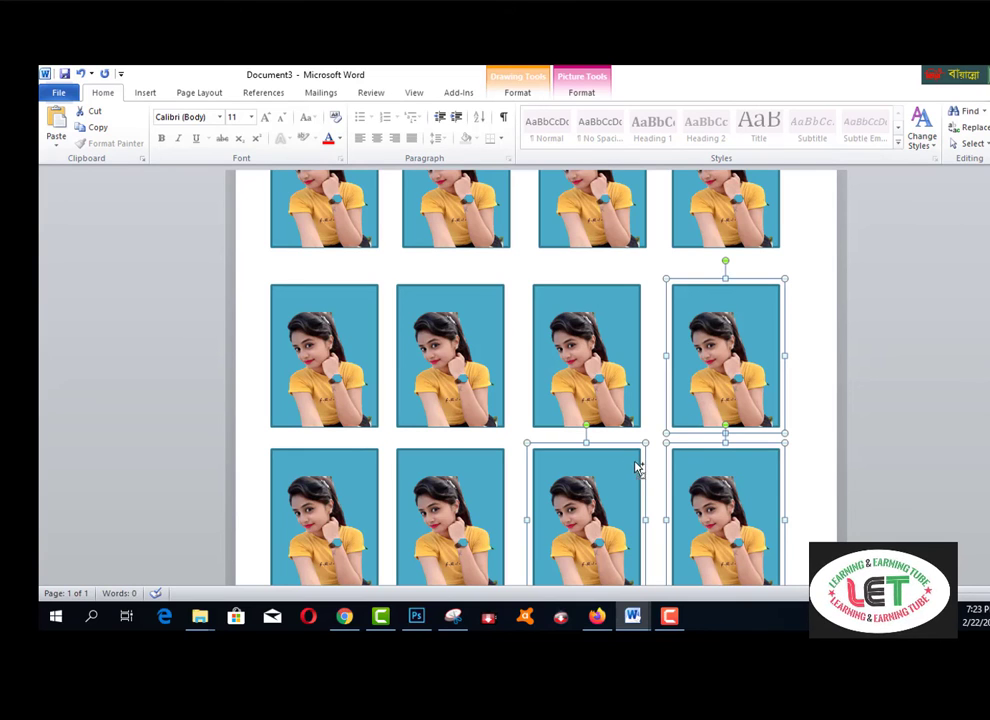
pyautogui.scroll(-1, 552, 338)
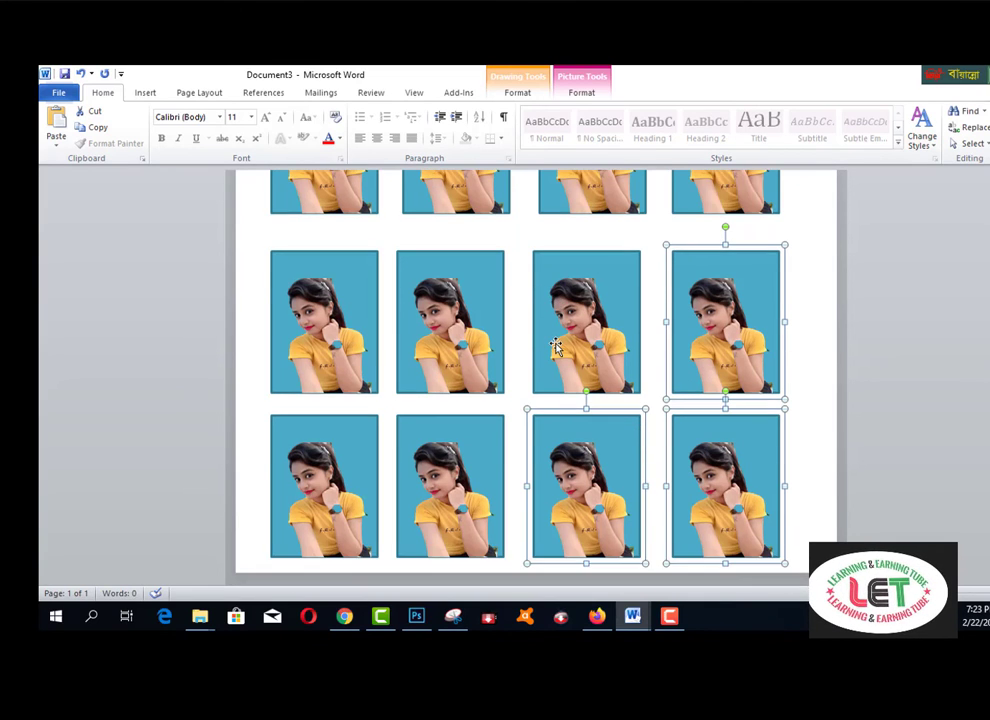
pyautogui.scroll(6, 555, 345)
pyautogui.scroll(-3, 553, 345)
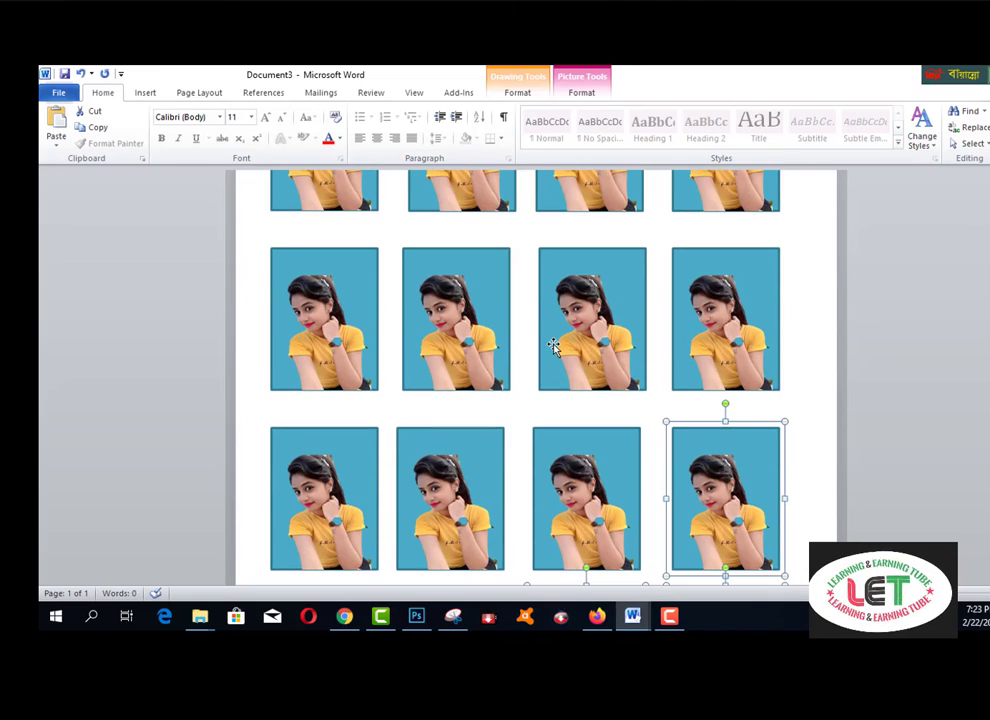
# In the Print view, set the paper size to A4 and keep OneNote as the printer
pyautogui.click(58, 93)
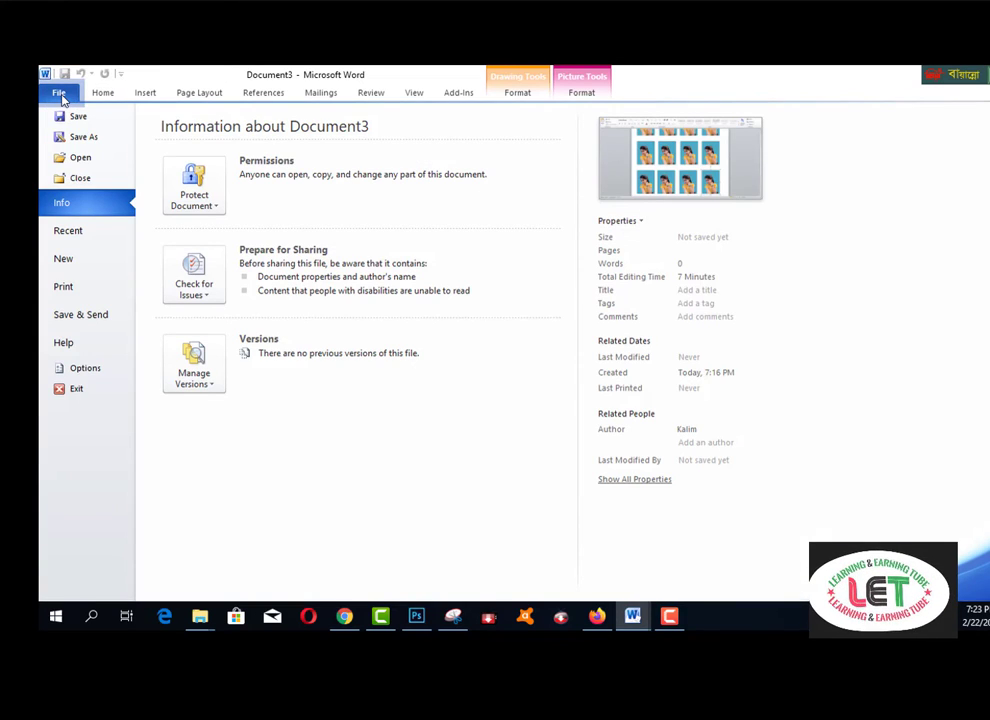
pyautogui.click(70, 286)
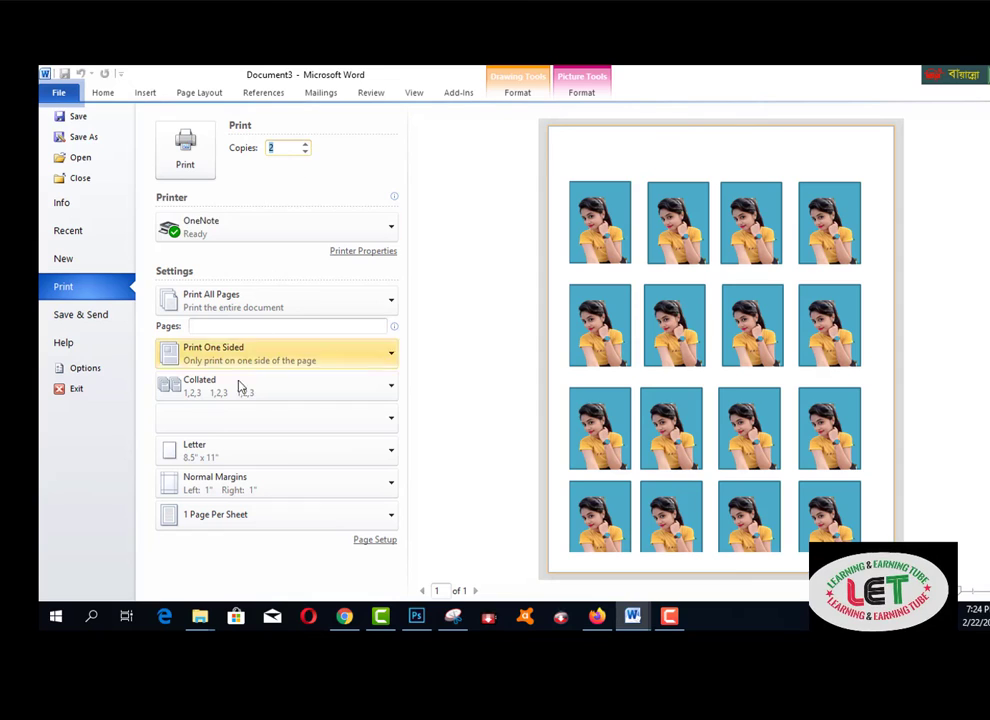
pyautogui.click(207, 456)
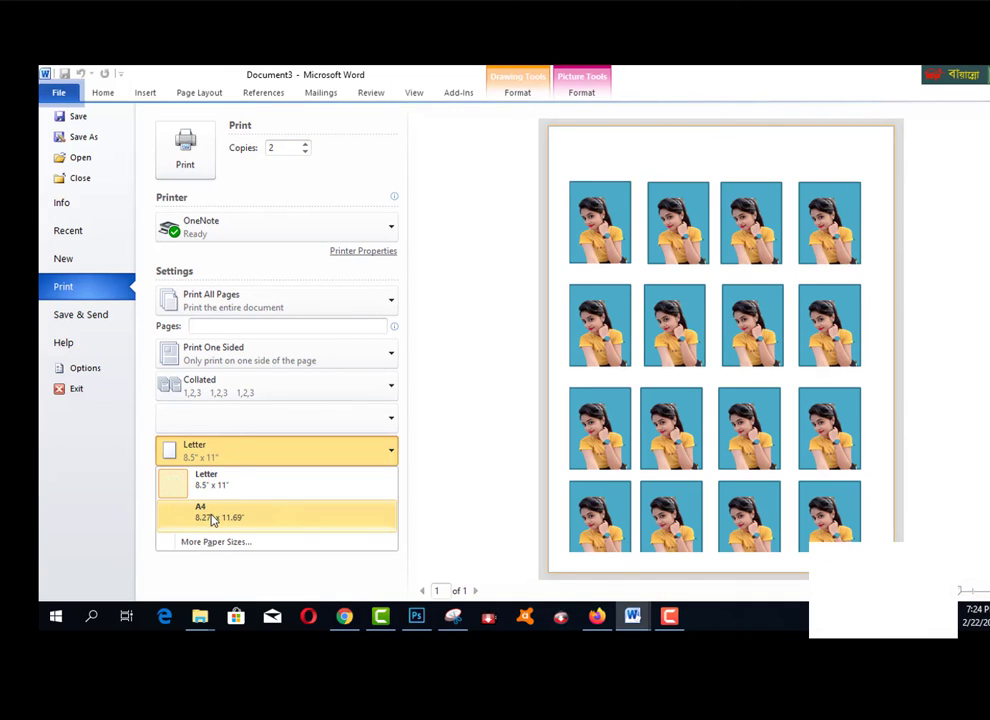
pyautogui.click(210, 515)
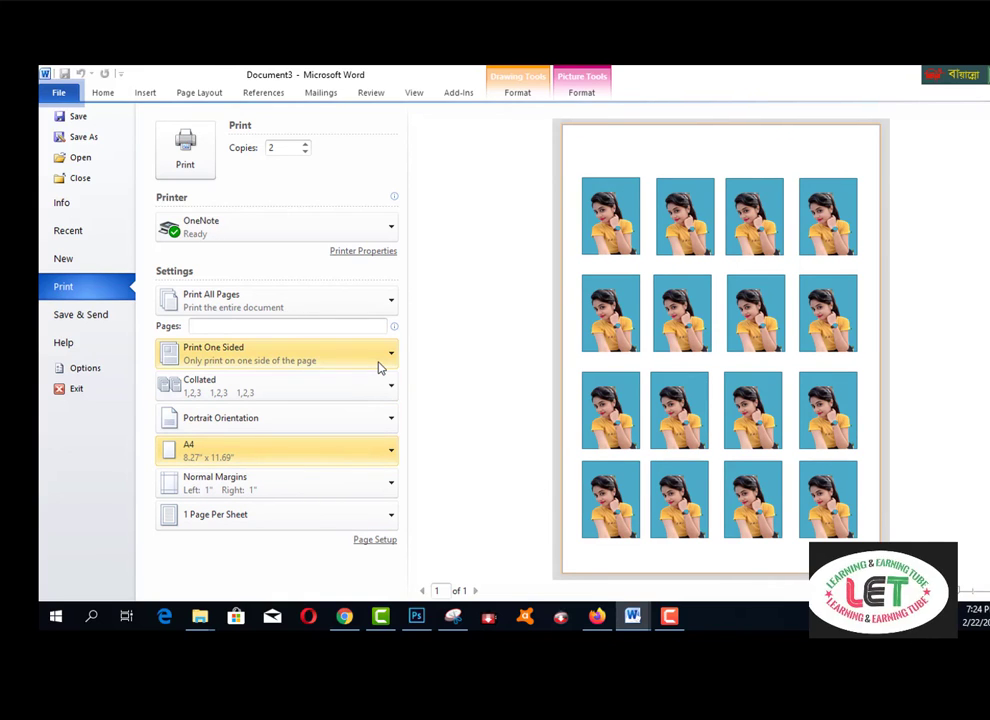
pyautogui.click(391, 227)
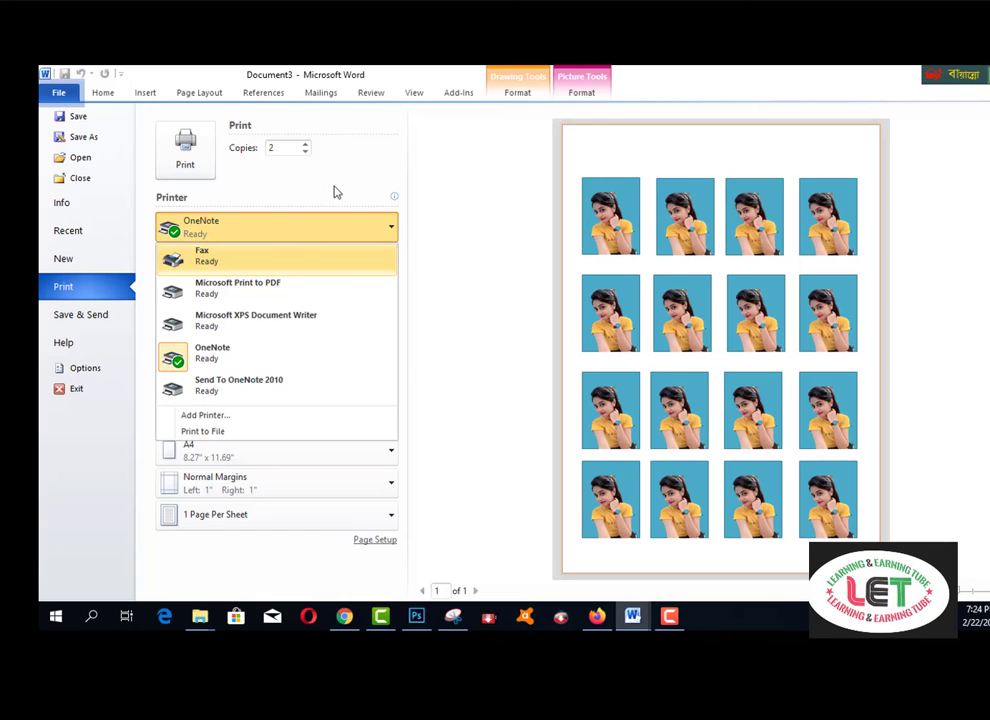
pyautogui.click(312, 150)
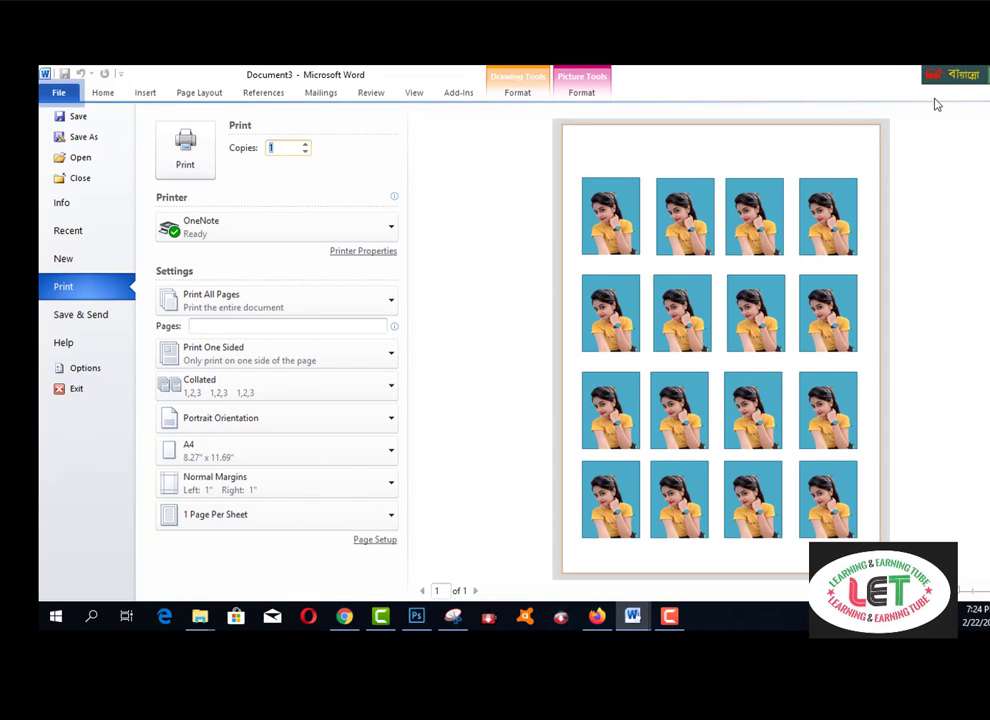
# Move the language bar aside and minimize Document3 to return to Document2
pyautogui.moveTo(738, 71)
pyautogui.moveTo(738, 71); pyautogui.dragTo(679, 71)
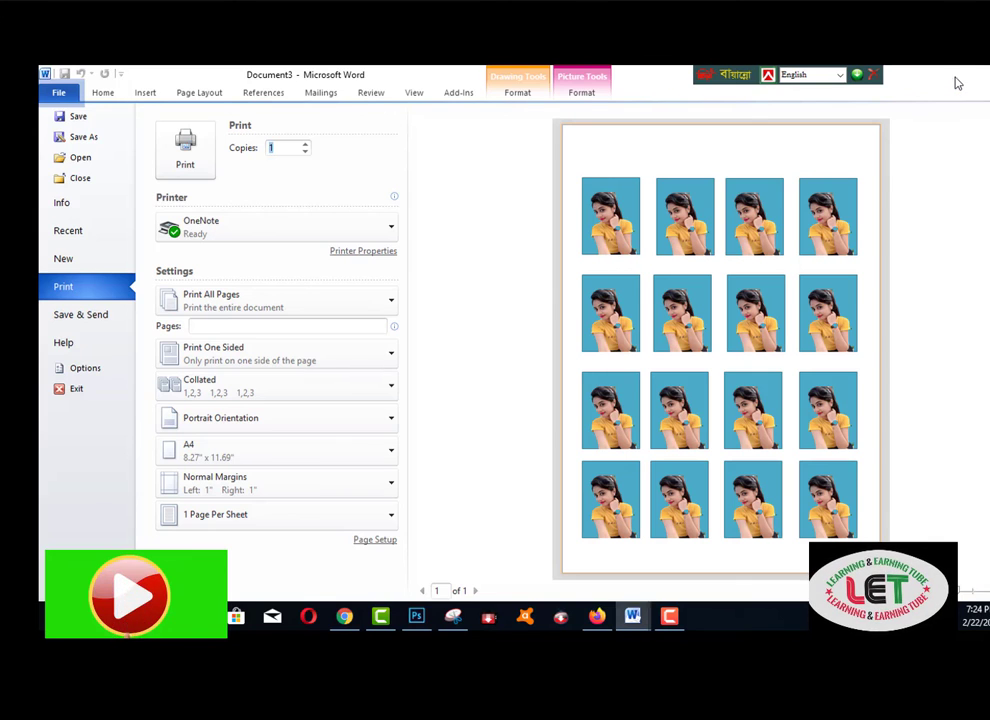
pyautogui.click(957, 83)
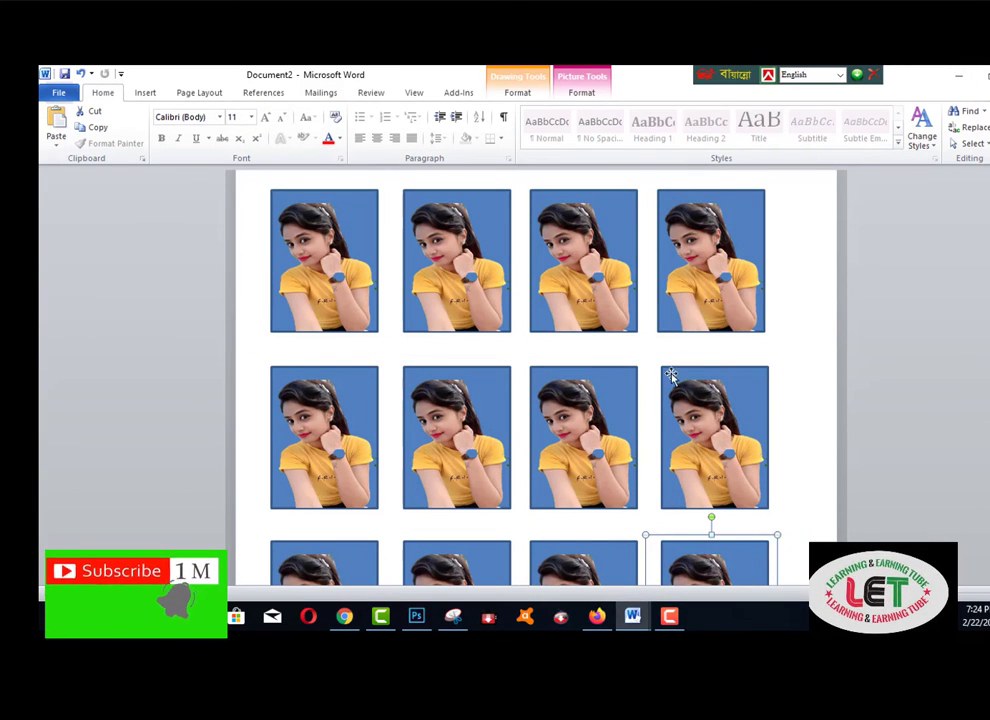
pyautogui.click(346, 618)
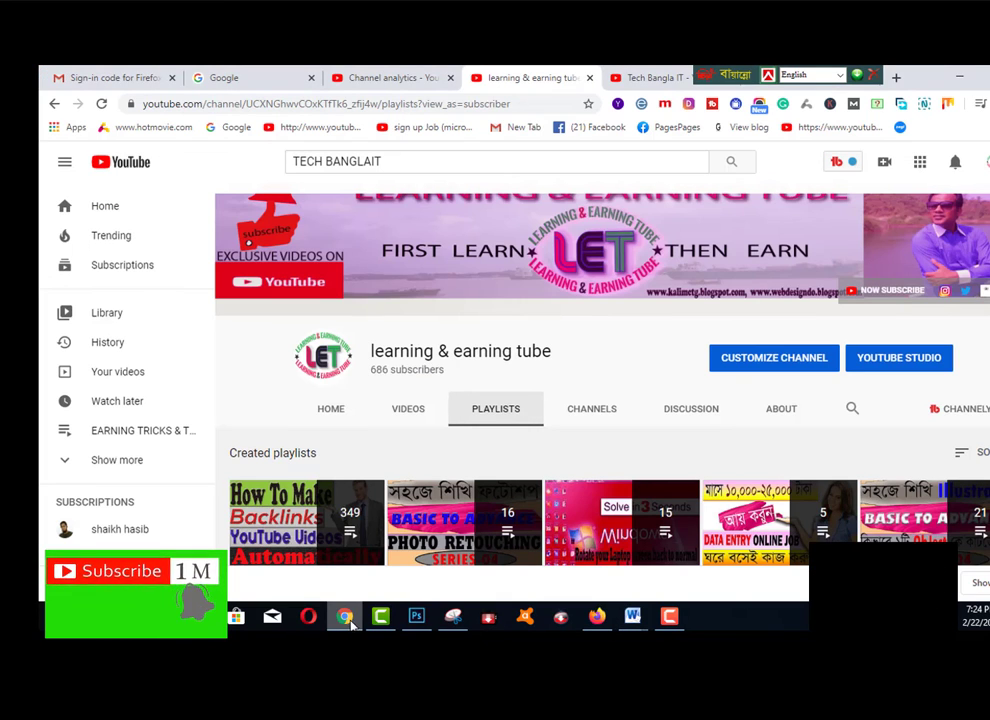